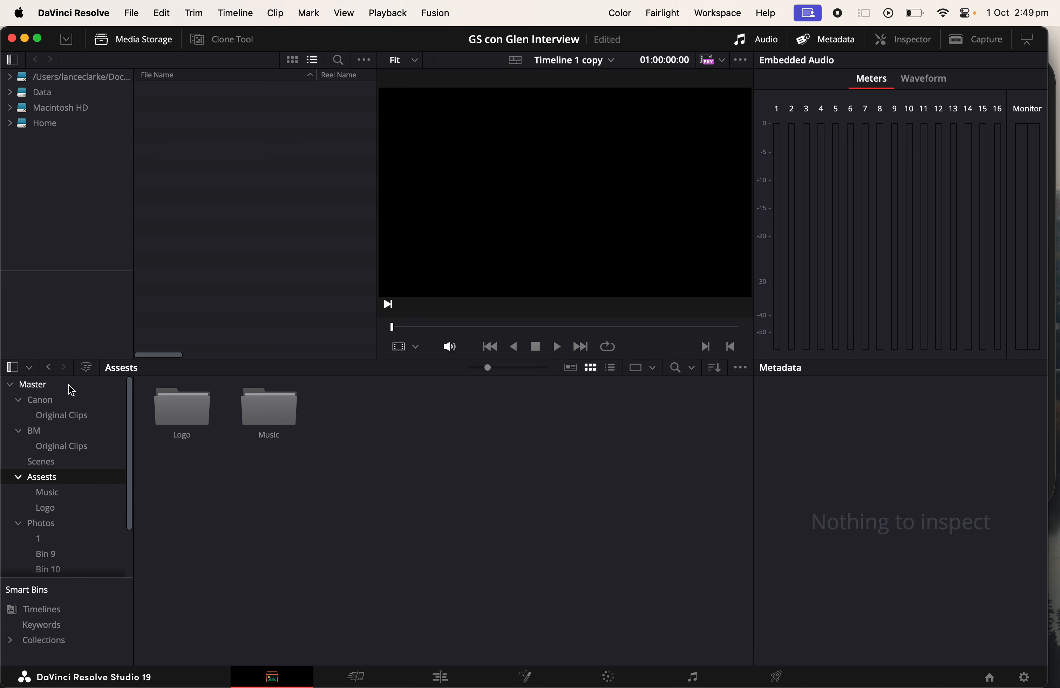
# Step: Browse the Photos bin and the pictures in its sub-bin 1, then return and select all the Photos sub-bins
pyautogui.click(72, 391)
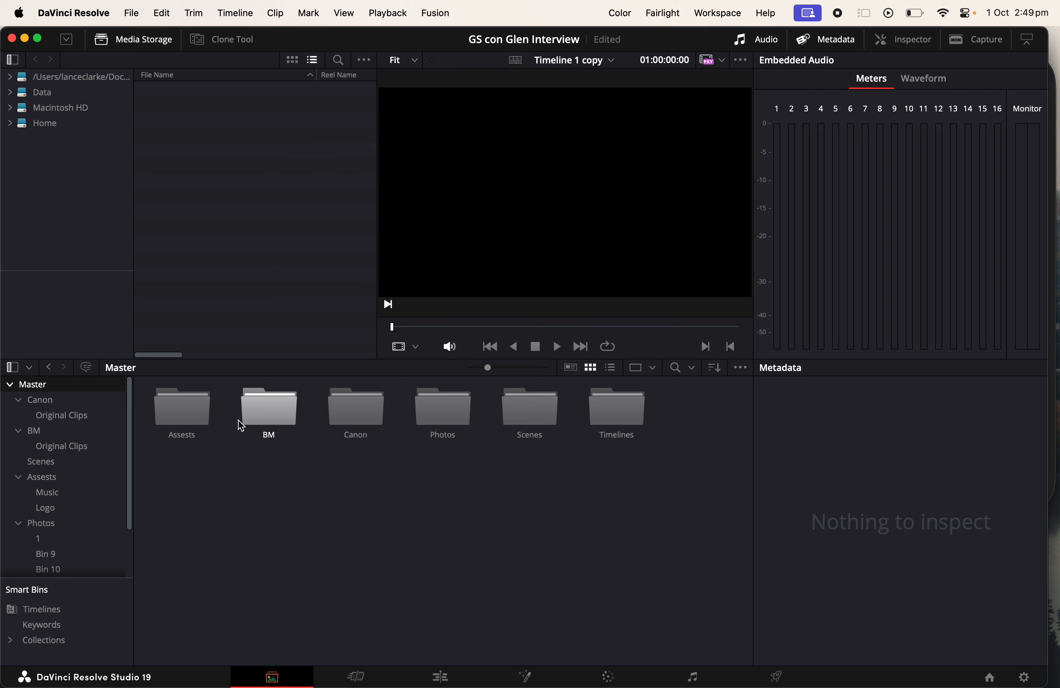
pyautogui.doubleClick(436, 414)
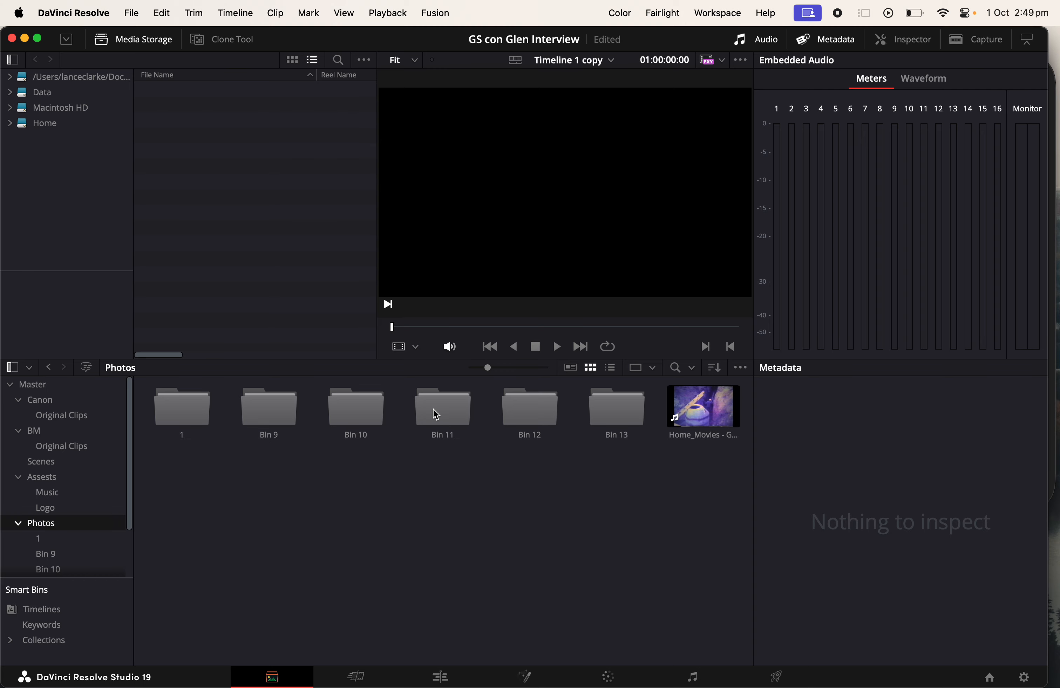
pyautogui.doubleClick(192, 422)
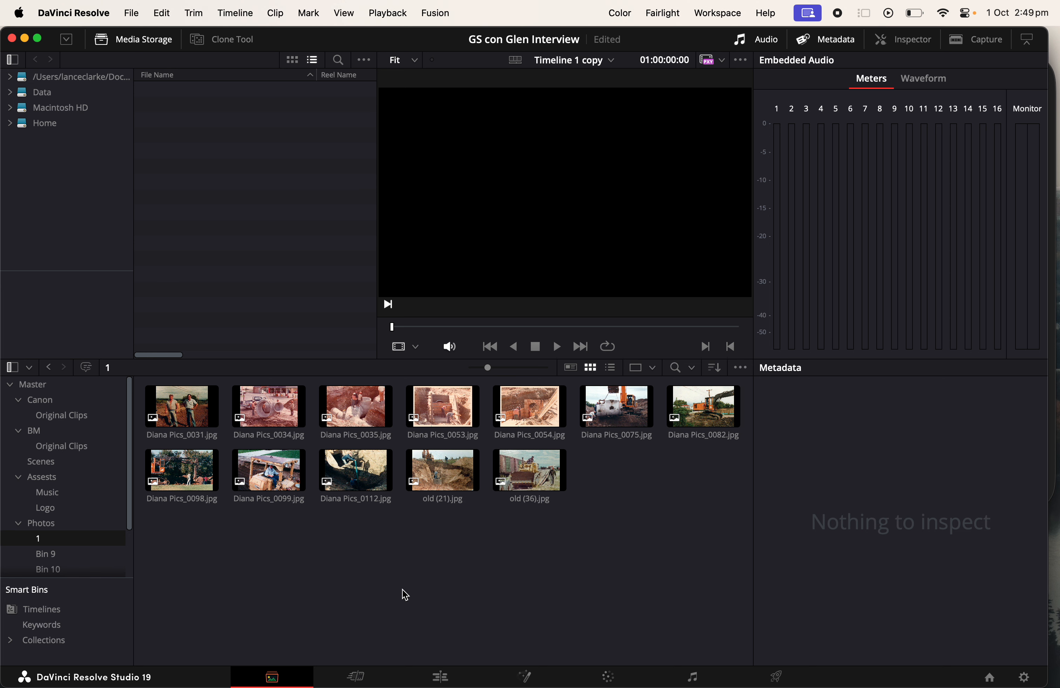
pyautogui.click(67, 528)
pyautogui.moveTo(189, 452); pyautogui.dragTo(630, 426)
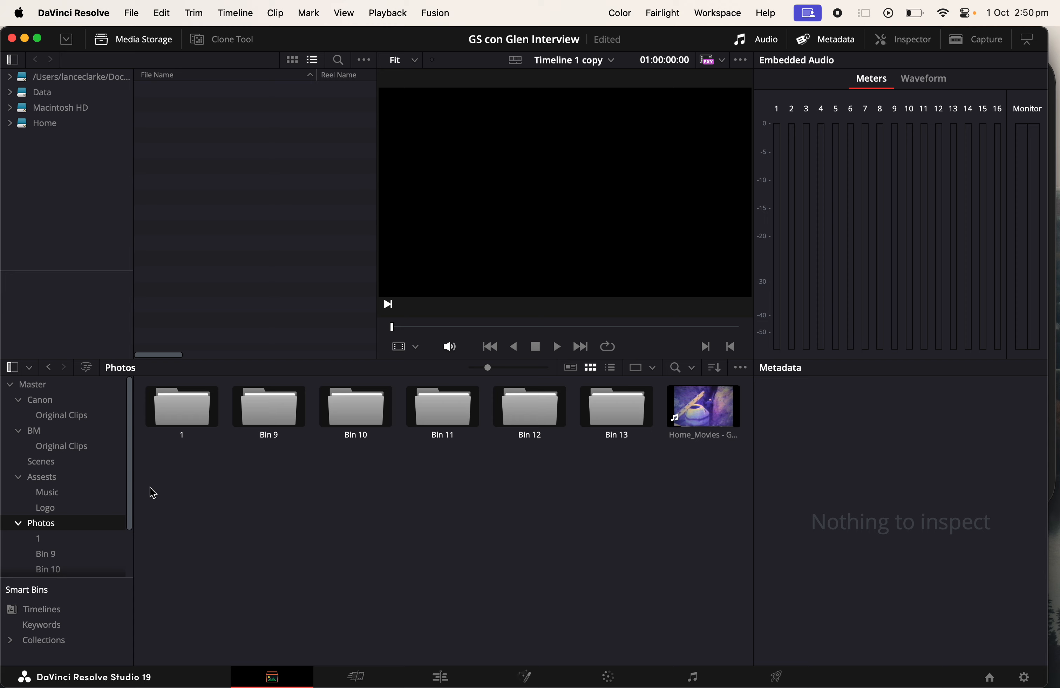
# Step: Go back to the Master bin and open Timeline 1 from the Timelines bin
pyautogui.click(64, 385)
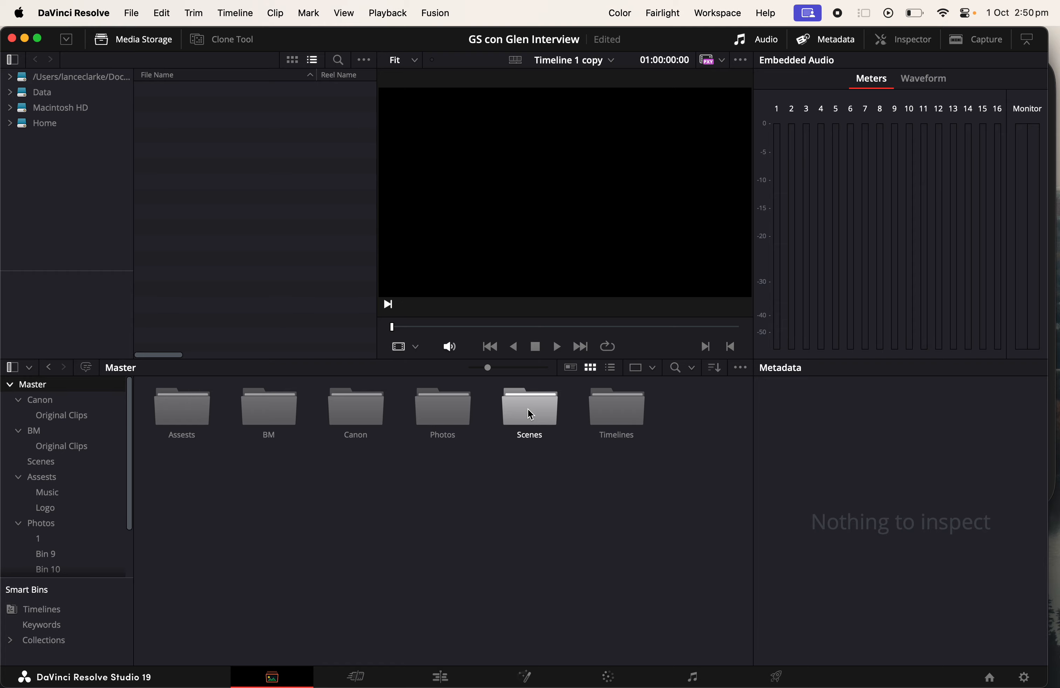
pyautogui.click(620, 408)
pyautogui.doubleClick(620, 409)
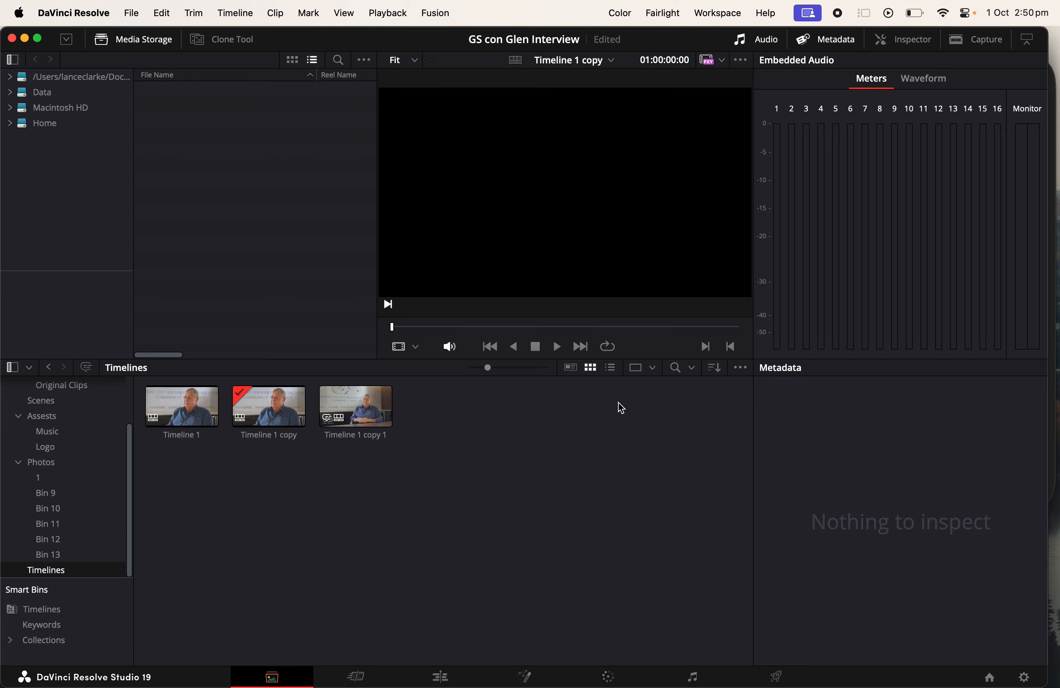
pyautogui.doubleClick(190, 418)
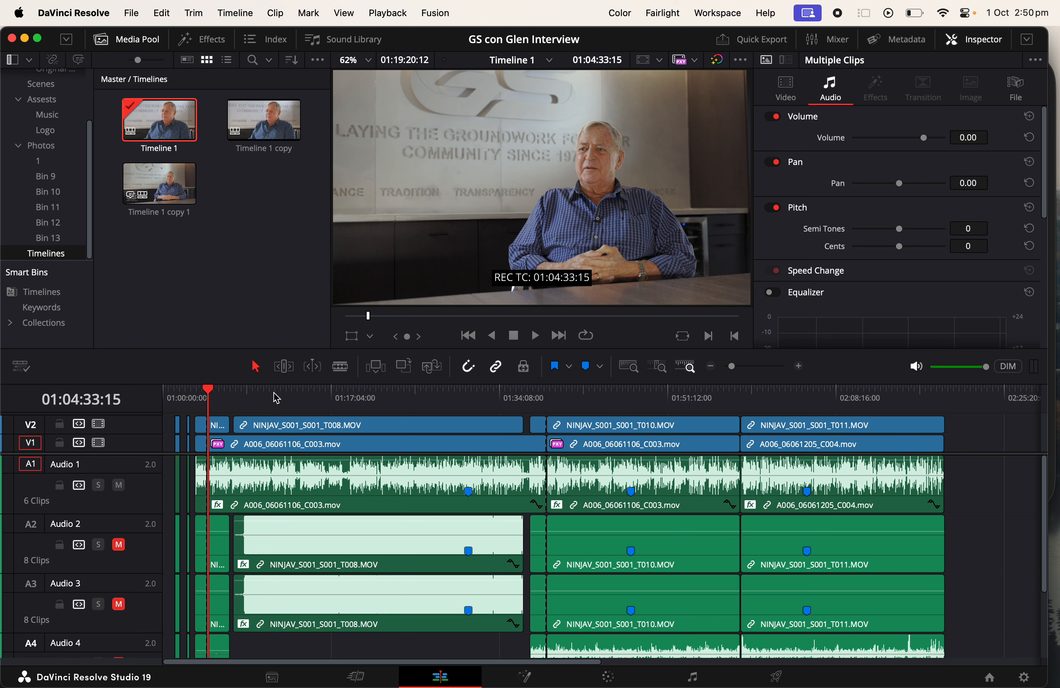
# Step: Inspect Timeline 1 around 01:17:29:18 and 01:37:15:05, toggling the bypass of color grades and effects at each position
pyautogui.moveTo(277, 393); pyautogui.dragTo(337, 391)
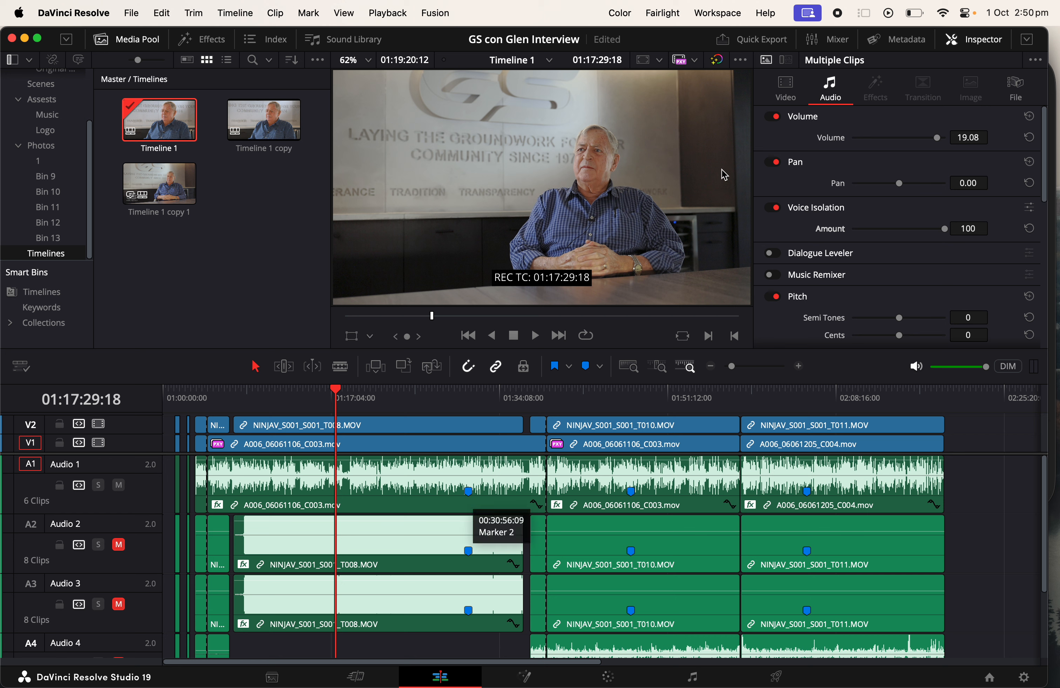
pyautogui.click(723, 63)
pyautogui.click(723, 63)
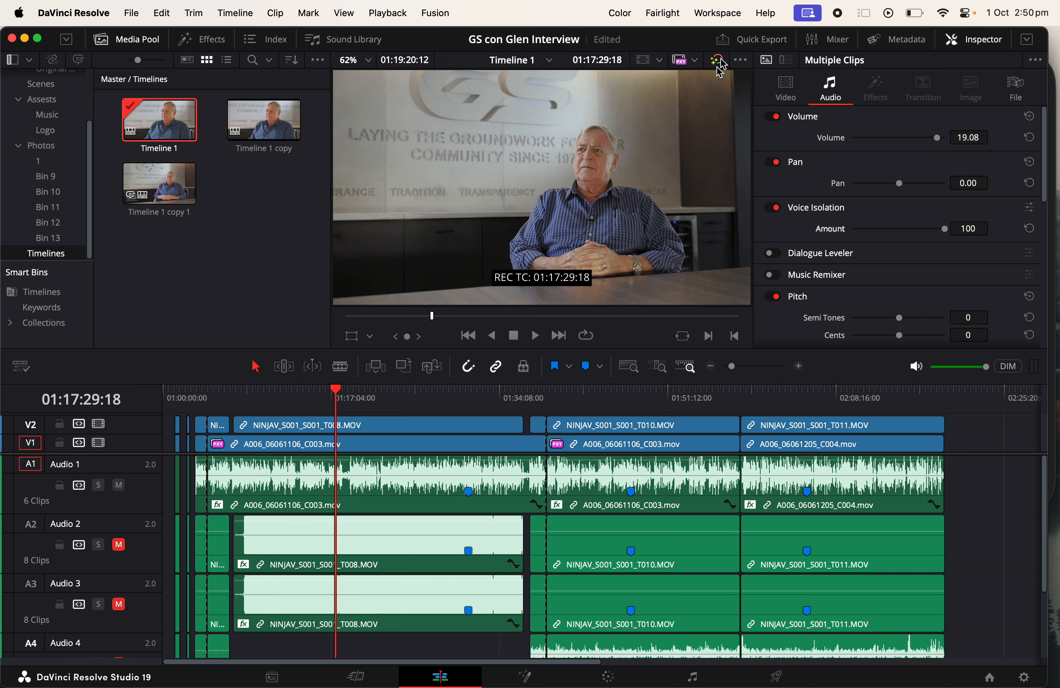
pyautogui.click(530, 398)
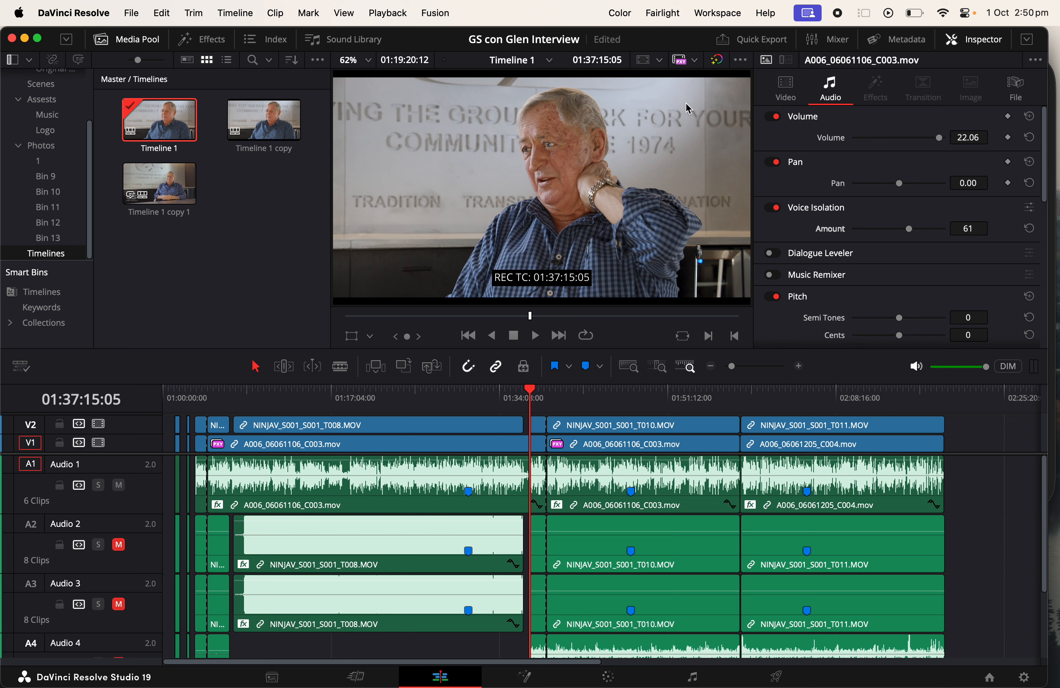
pyautogui.click(723, 58)
pyautogui.click(722, 63)
# Step: Open Timeline 1 copy, move the playhead through it to 01:47:25:21, and select the Scene 15 clip for a close view
pyautogui.doubleClick(264, 120)
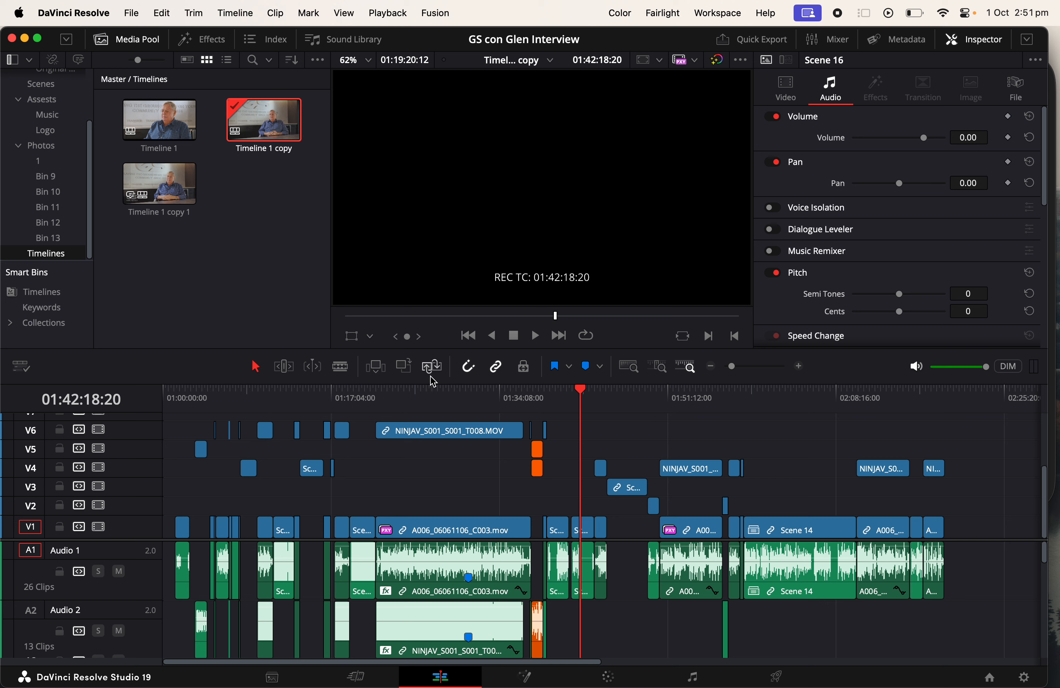
pyautogui.moveTo(580, 390); pyautogui.dragTo(538, 393)
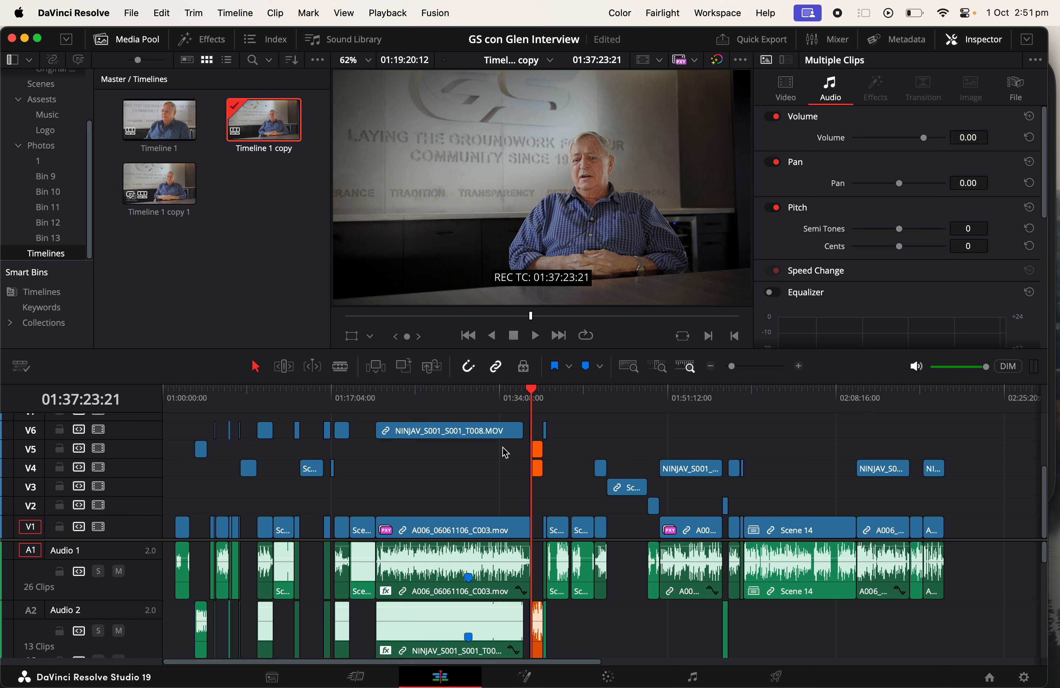
pyautogui.click(629, 400)
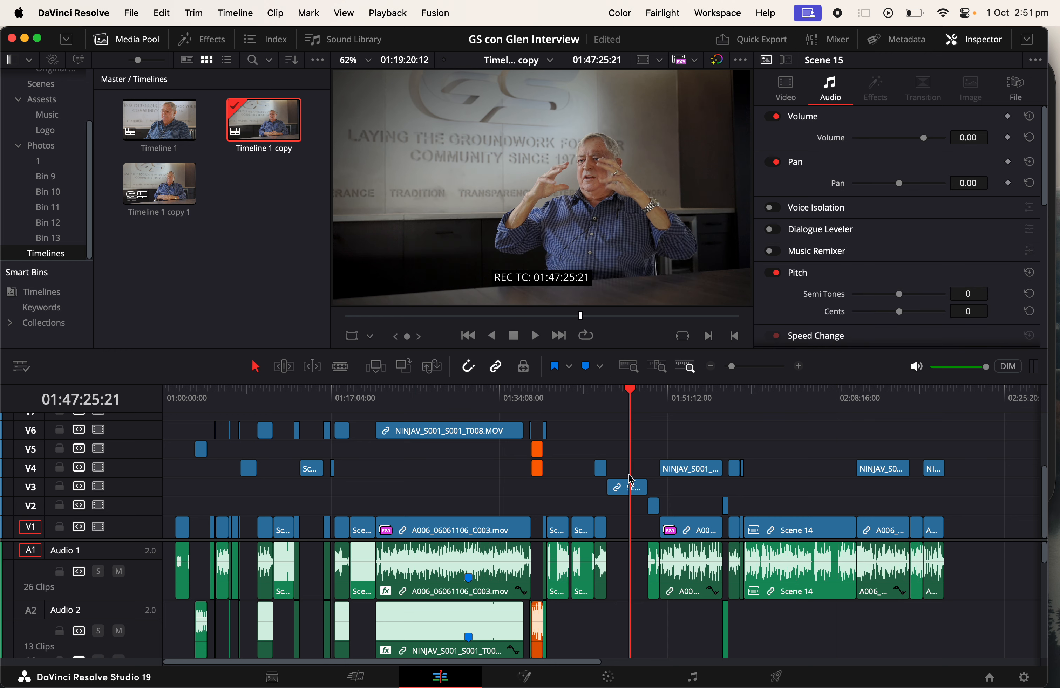
pyautogui.click(630, 486)
pyautogui.click(800, 367)
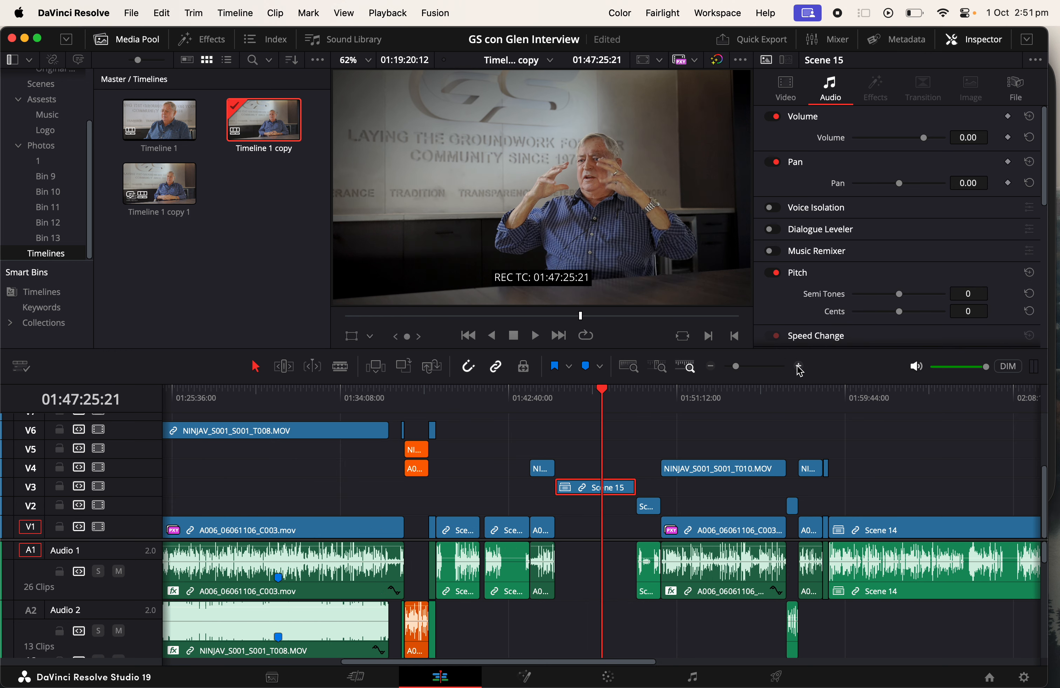
pyautogui.click(800, 366)
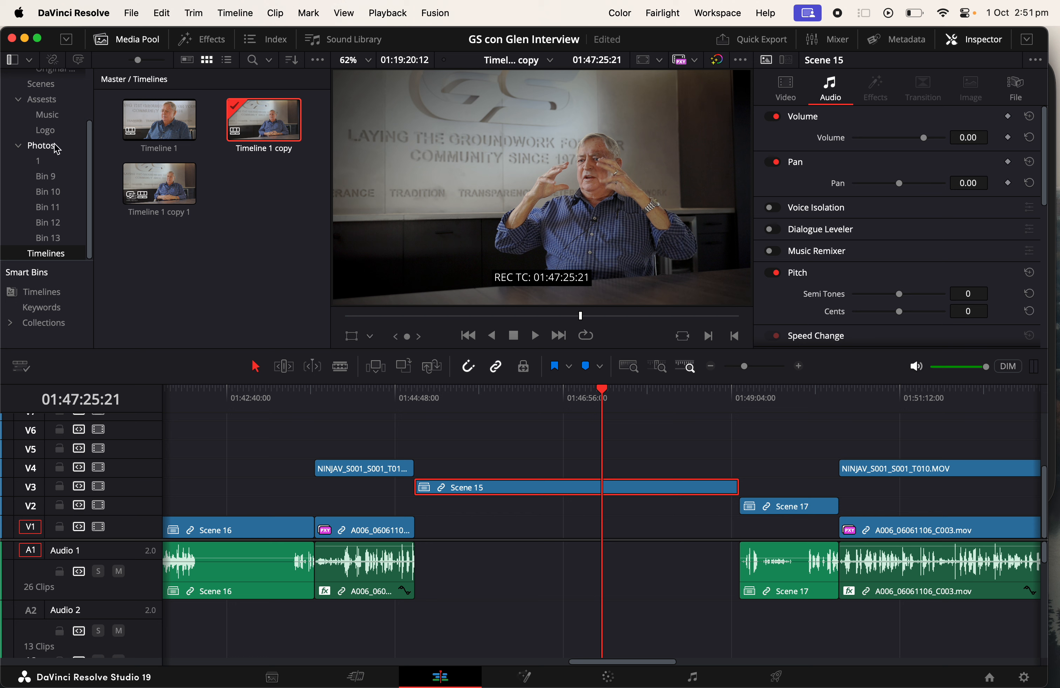
# Step: Browse the scene compound clips stored in the Scenes bin
pyautogui.click(58, 86)
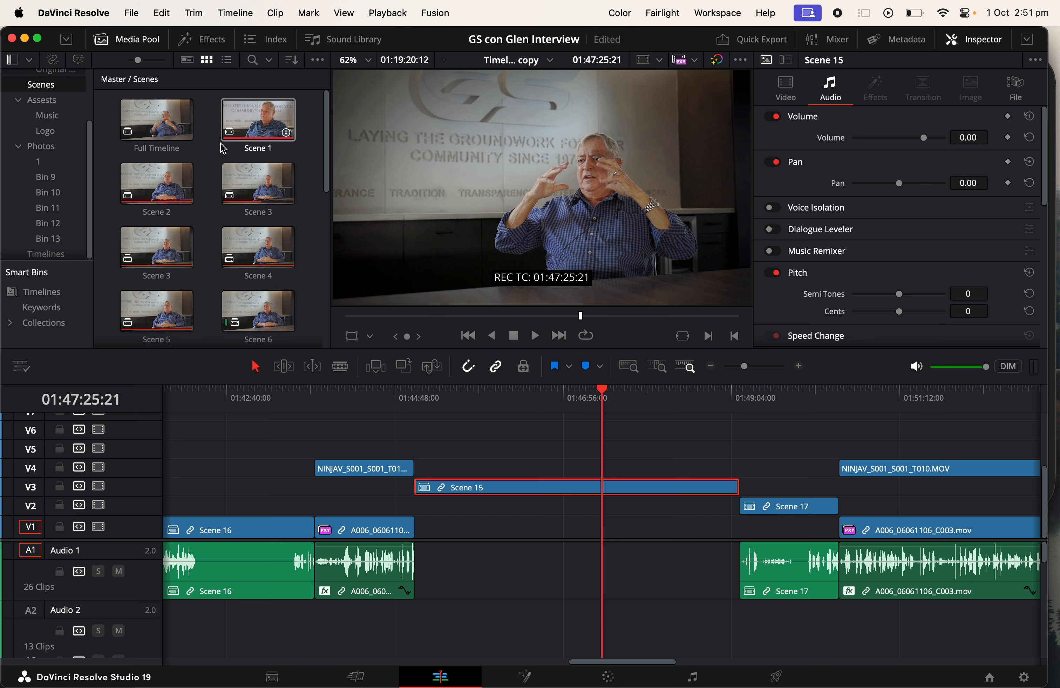
pyautogui.scroll(-8, 241, 282)
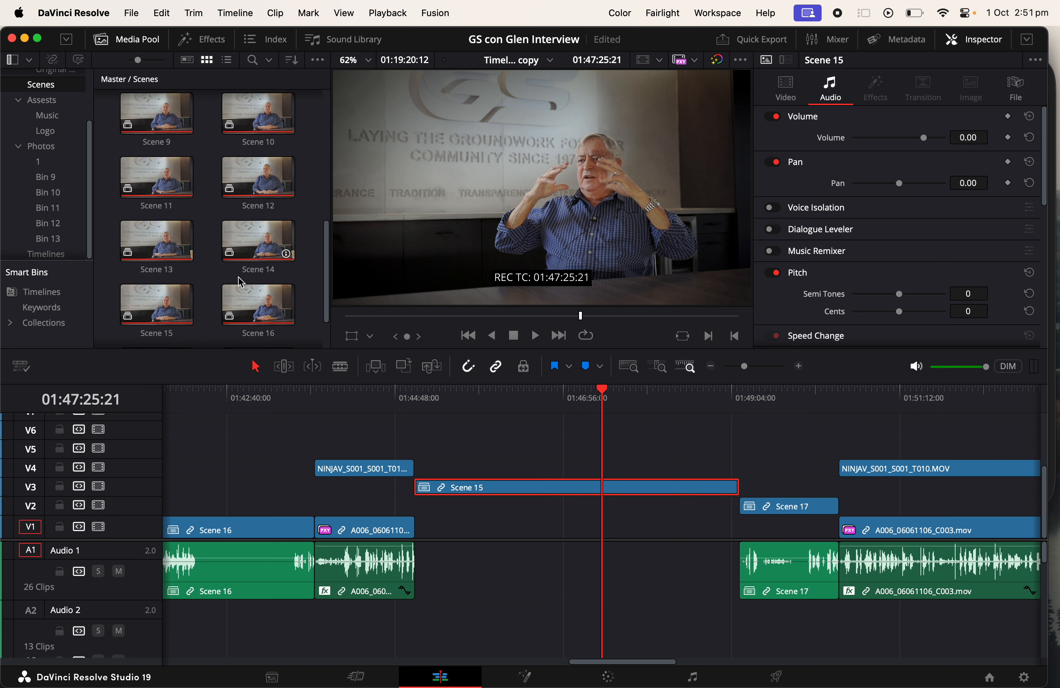
pyautogui.scroll(8, 241, 283)
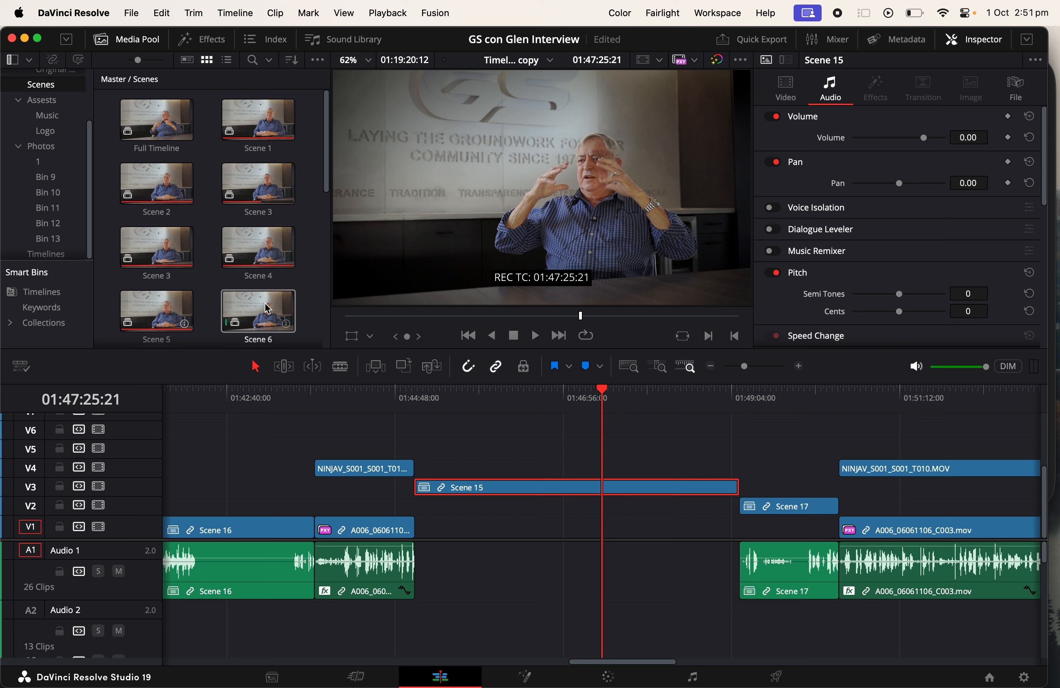
pyautogui.scroll(-10, 258, 304)
pyautogui.scroll(10, 261, 312)
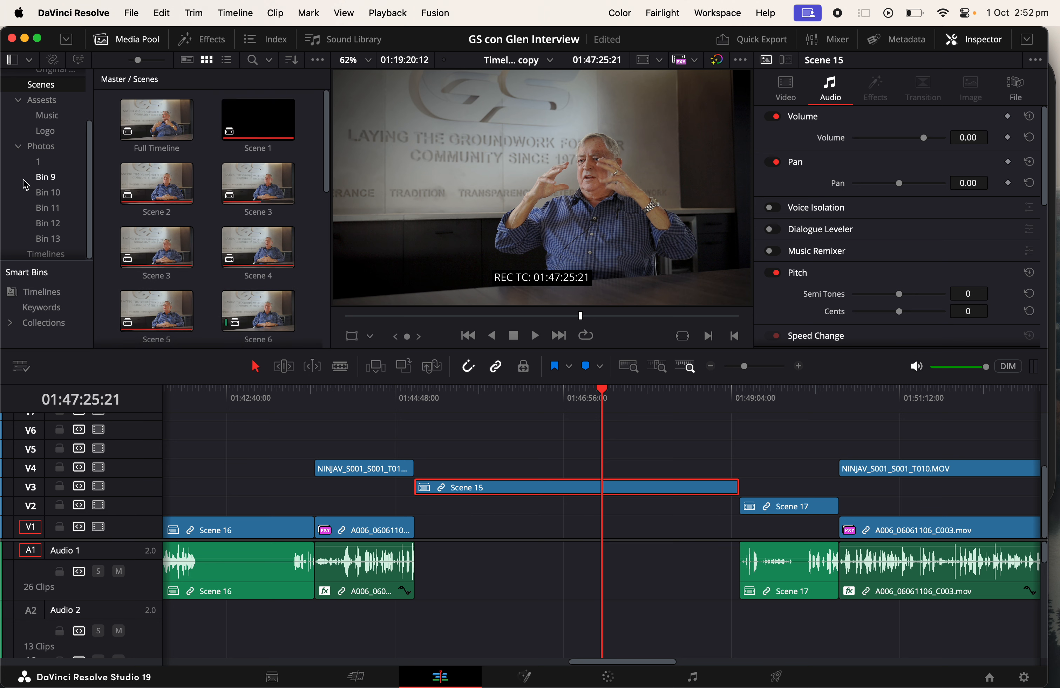
pyautogui.scroll(5, 26, 184)
pyautogui.scroll(-5, 25, 184)
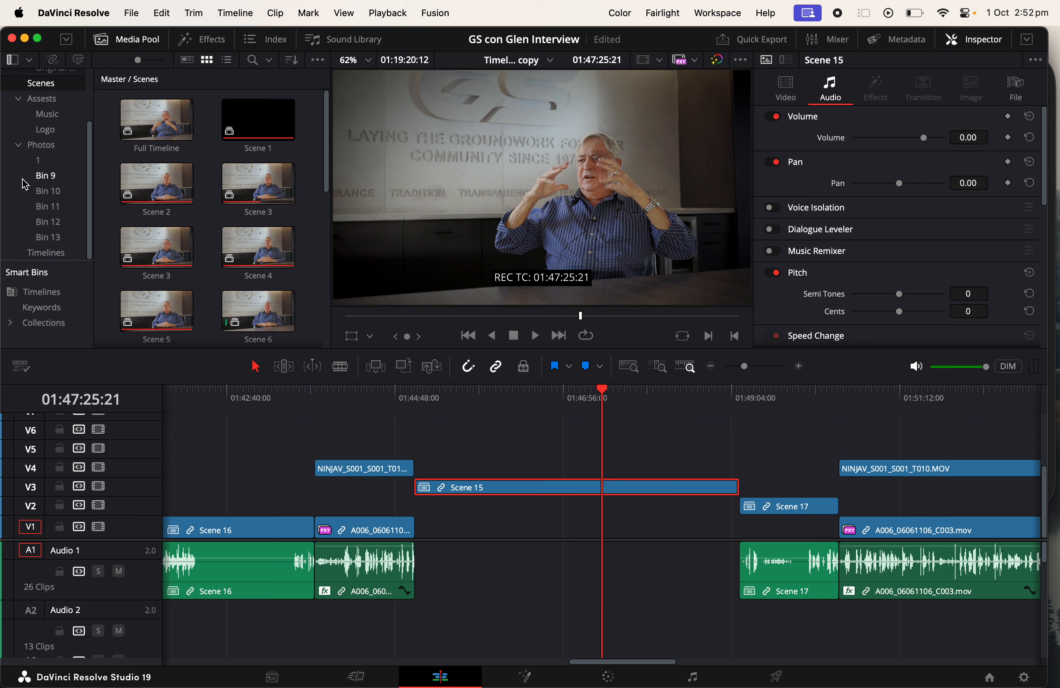
# Step: Open Timeline 1 copy 1 from the Timelines bin and review it, selecting a photo clip on V4 and moving the playhead to its end
pyautogui.click(41, 253)
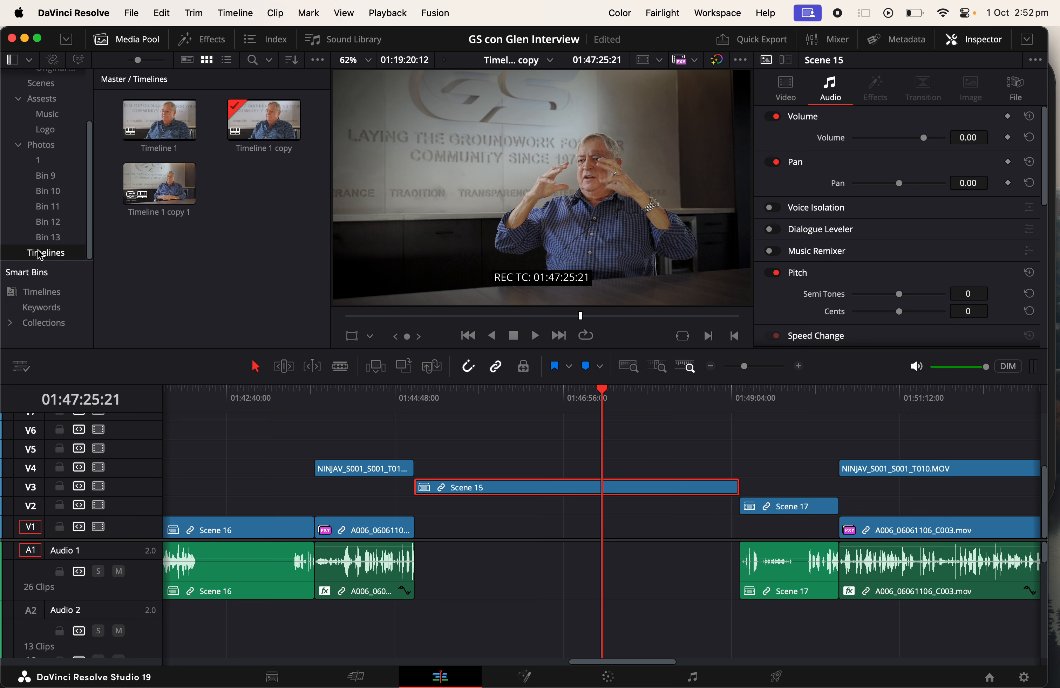
pyautogui.doubleClick(167, 191)
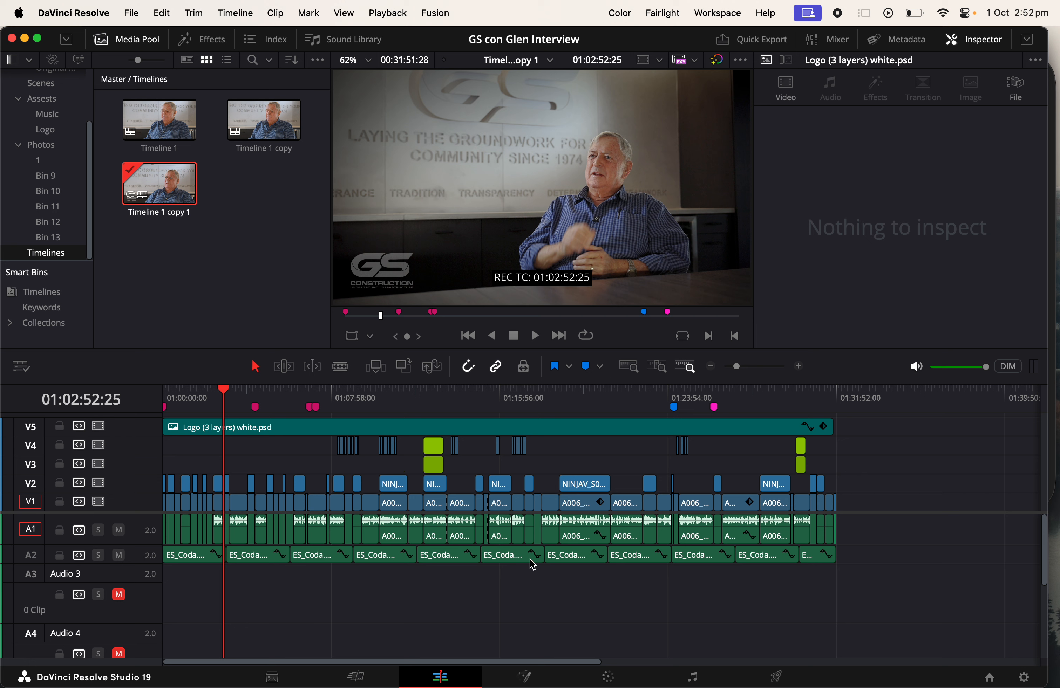
pyautogui.click(393, 447)
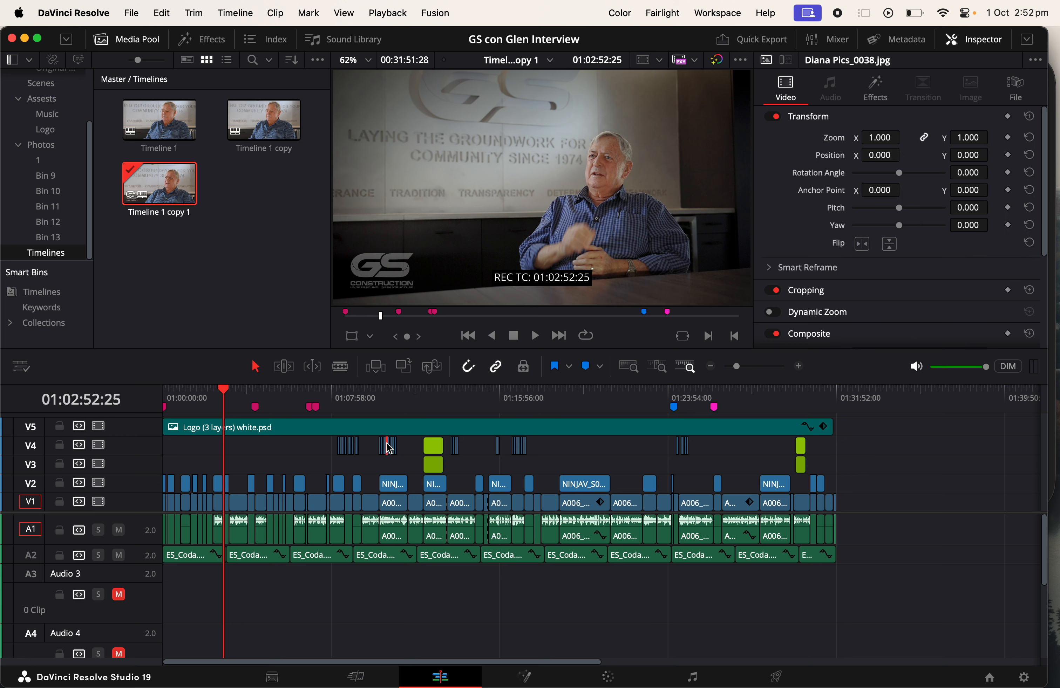
pyautogui.click(383, 402)
pyautogui.click(309, 398)
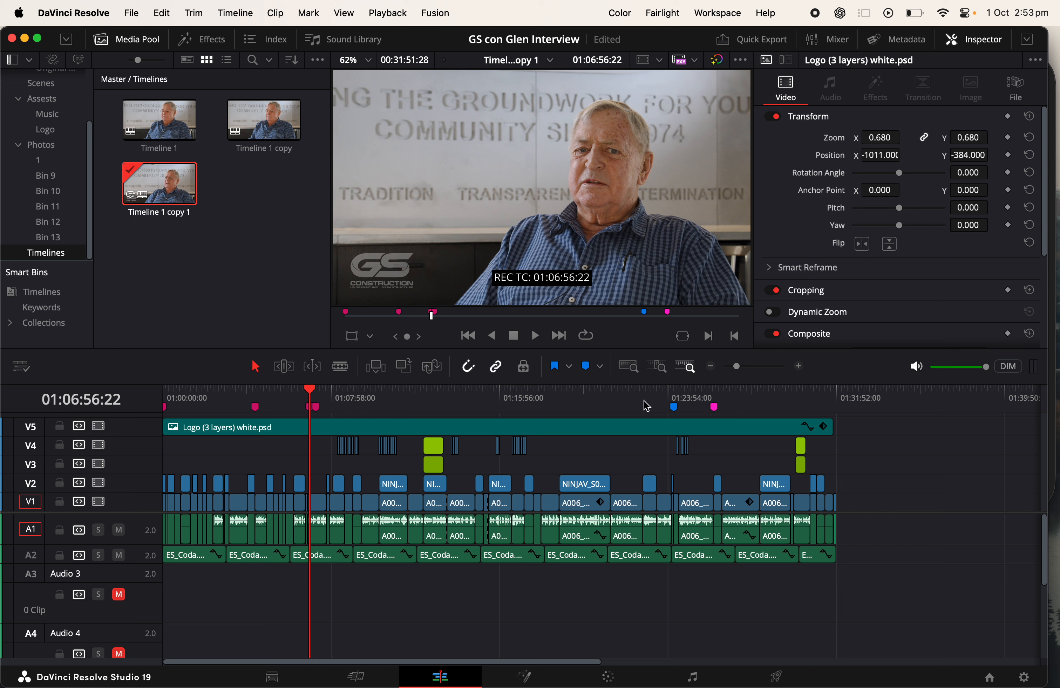
pyautogui.moveTo(646, 407); pyautogui.dragTo(838, 407)
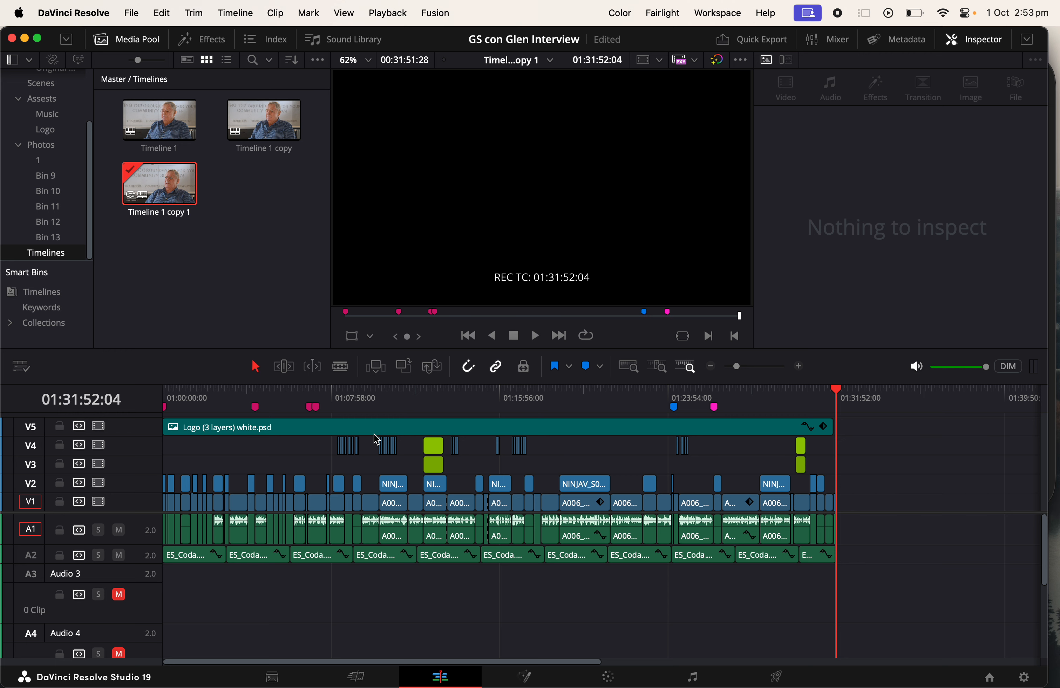
# Step: Return to the Media page, point out the Assests, BM and Canon bins in Master, and open the Canon bin
pyautogui.click(279, 677)
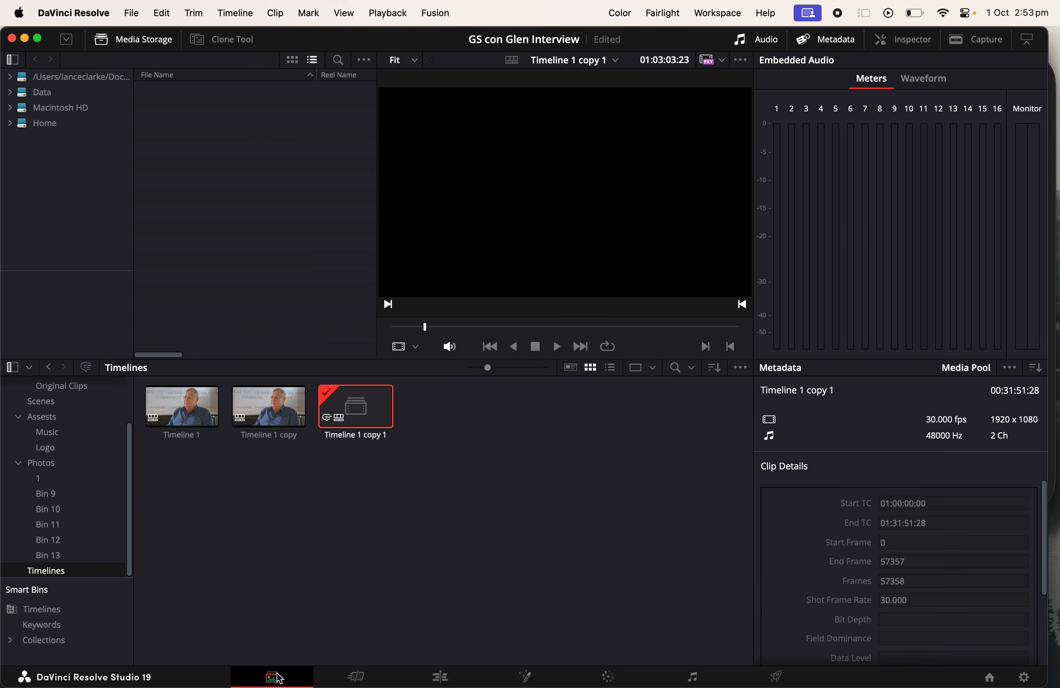
pyautogui.scroll(3, 76, 413)
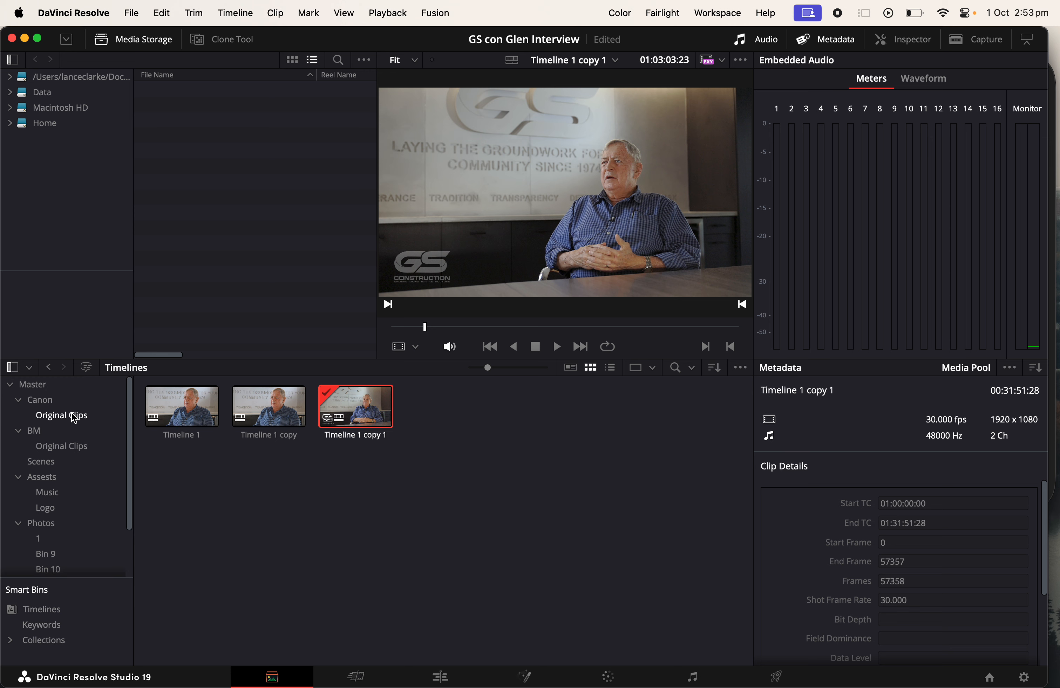
pyautogui.click(71, 387)
pyautogui.click(268, 426)
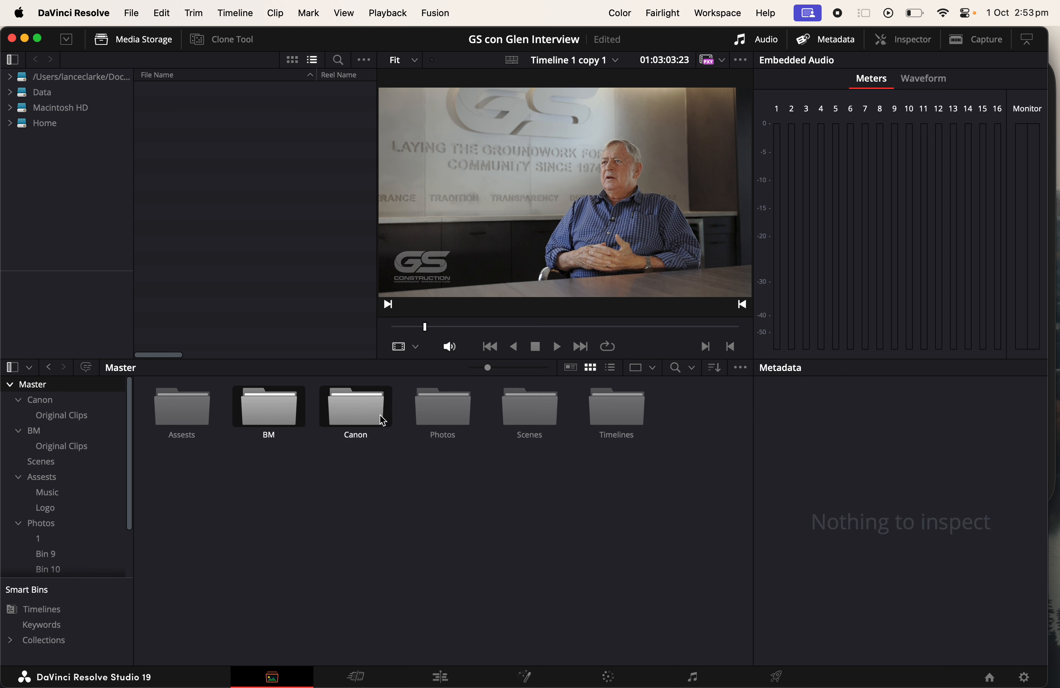
pyautogui.click(187, 408)
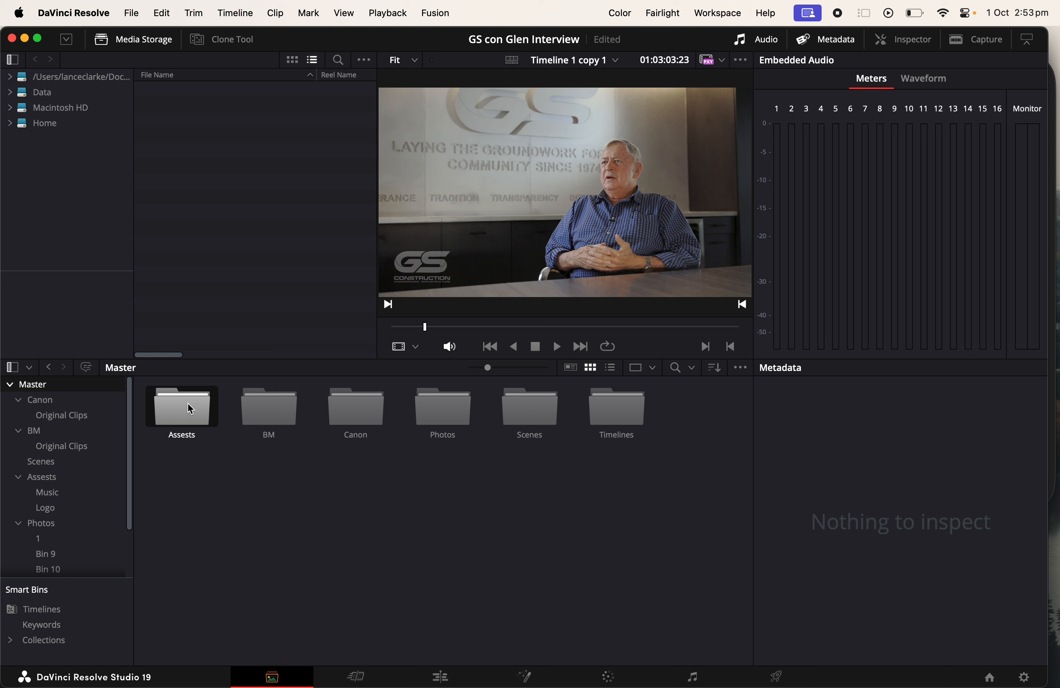
pyautogui.click(267, 435)
pyautogui.keyDown('super'); pyautogui.click(372, 425); pyautogui.keyUp('super')
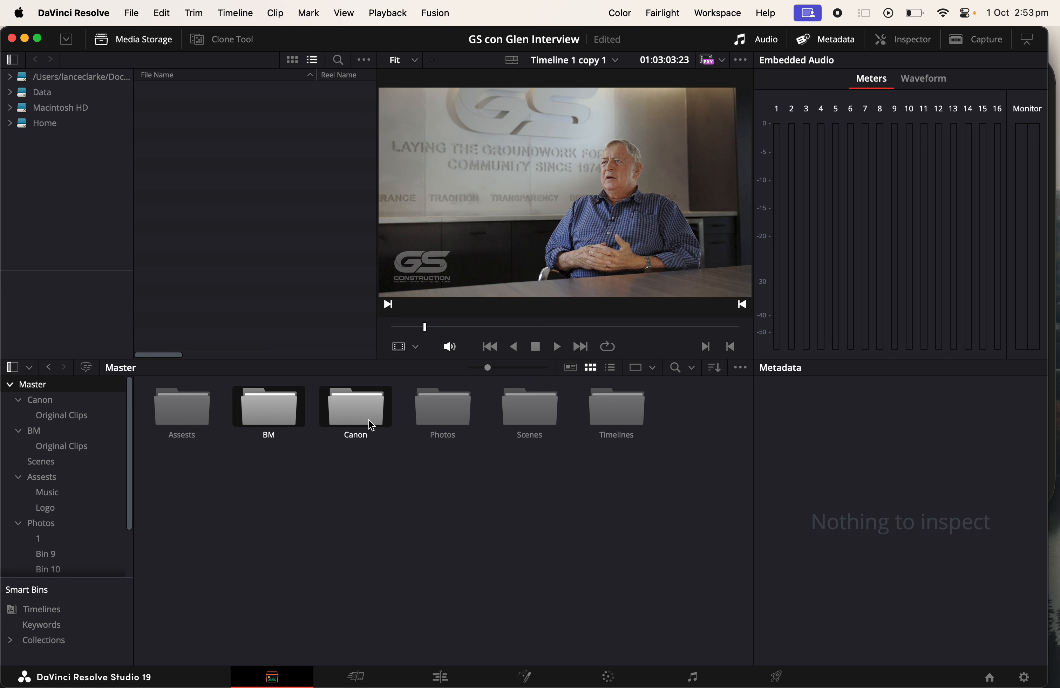
pyautogui.click(364, 477)
pyautogui.doubleClick(357, 427)
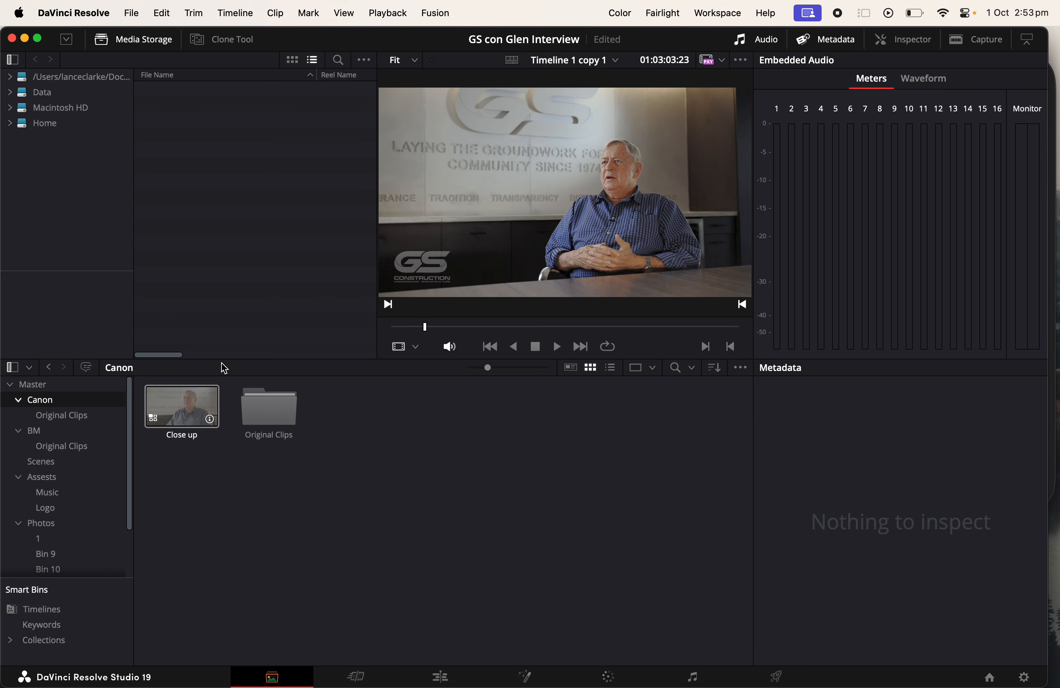
# Step: Load the second wedding video project from the Project Manager and open its Speeches bin
pyautogui.click(134, 13)
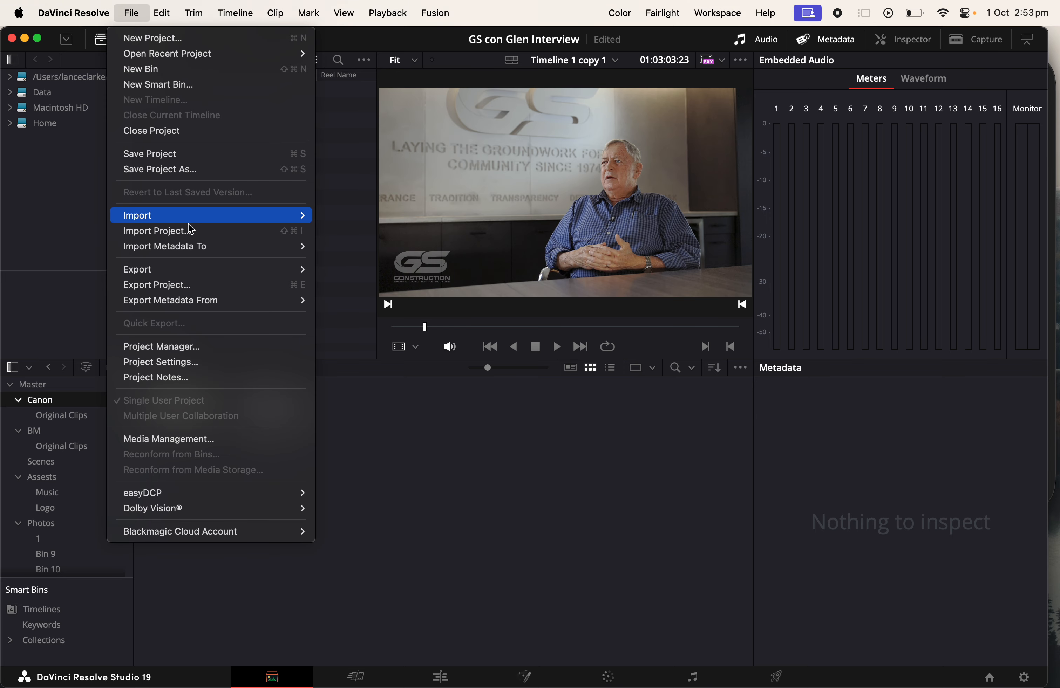
pyautogui.click(243, 354)
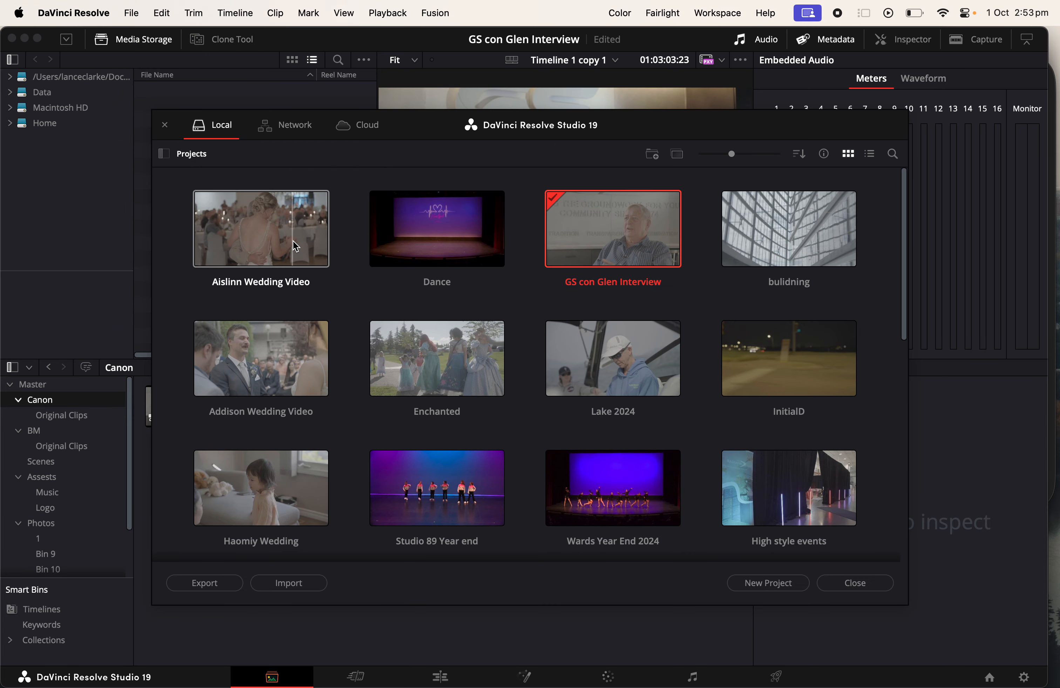
pyautogui.doubleClick(276, 351)
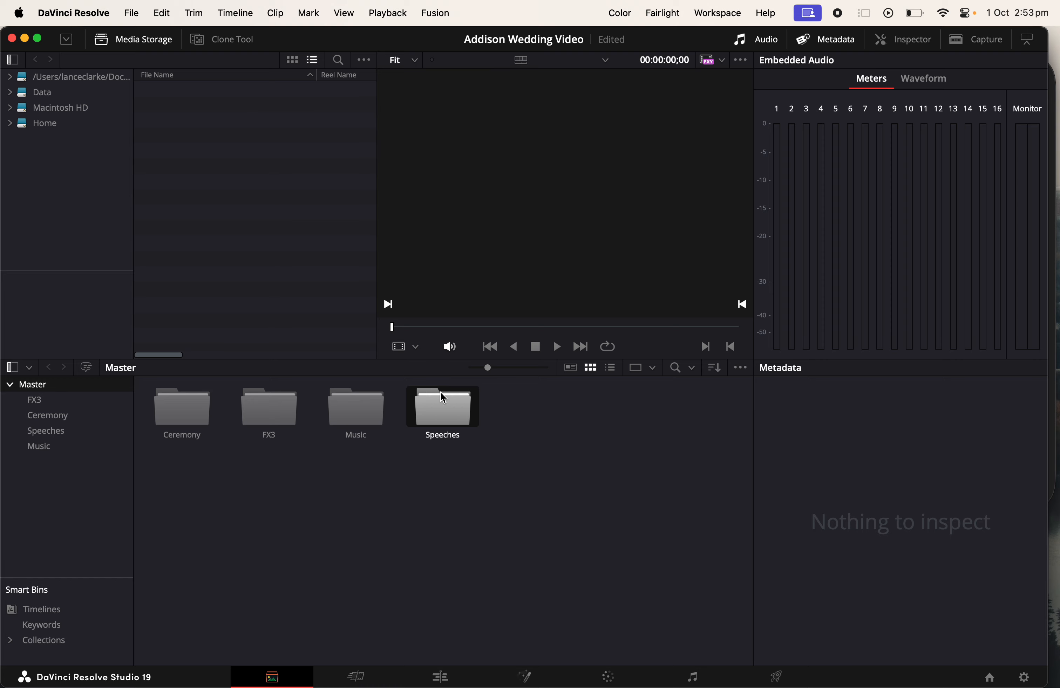
pyautogui.doubleClick(442, 416)
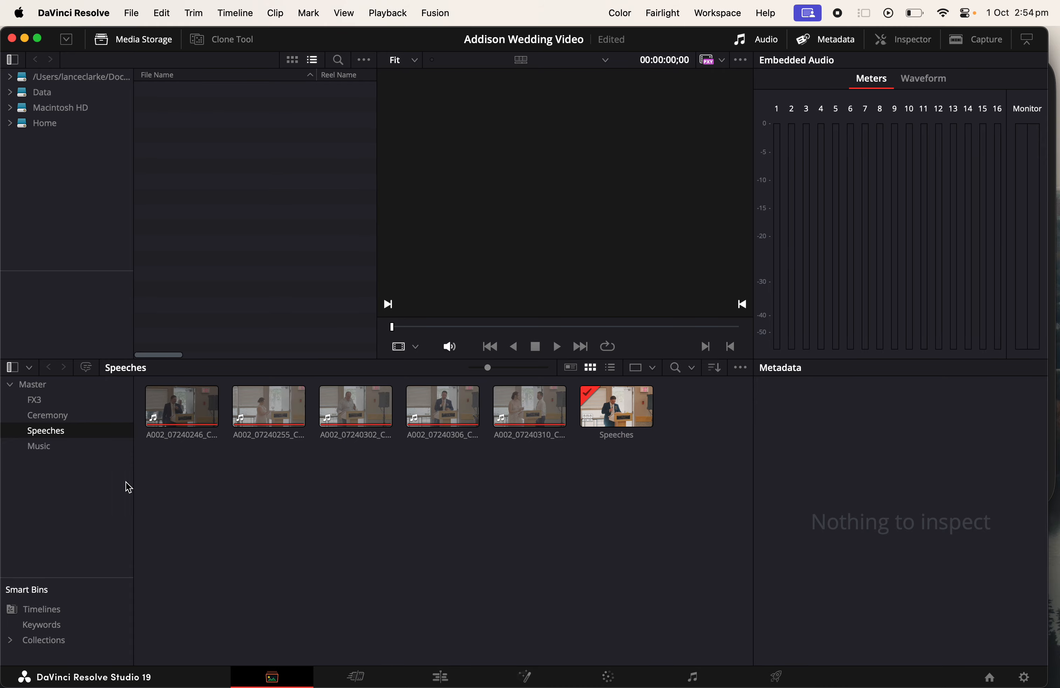
# Step: Browse the contents of the FX3, Ceremony and Music bins, and return to the Master bin
pyautogui.click(67, 401)
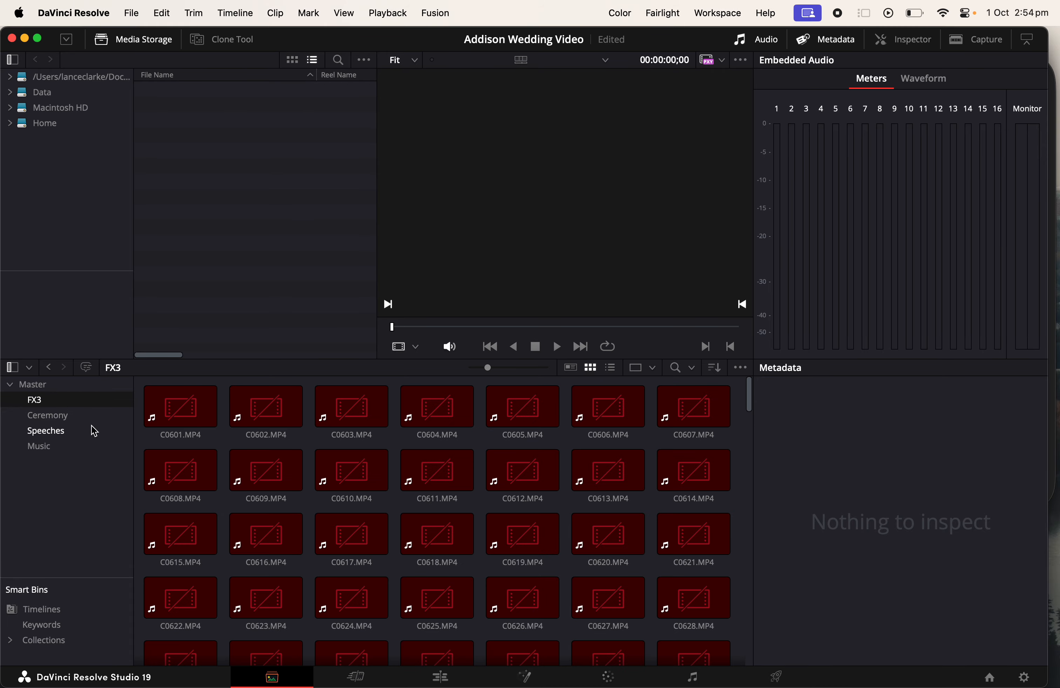
pyautogui.scroll(-20, 236, 481)
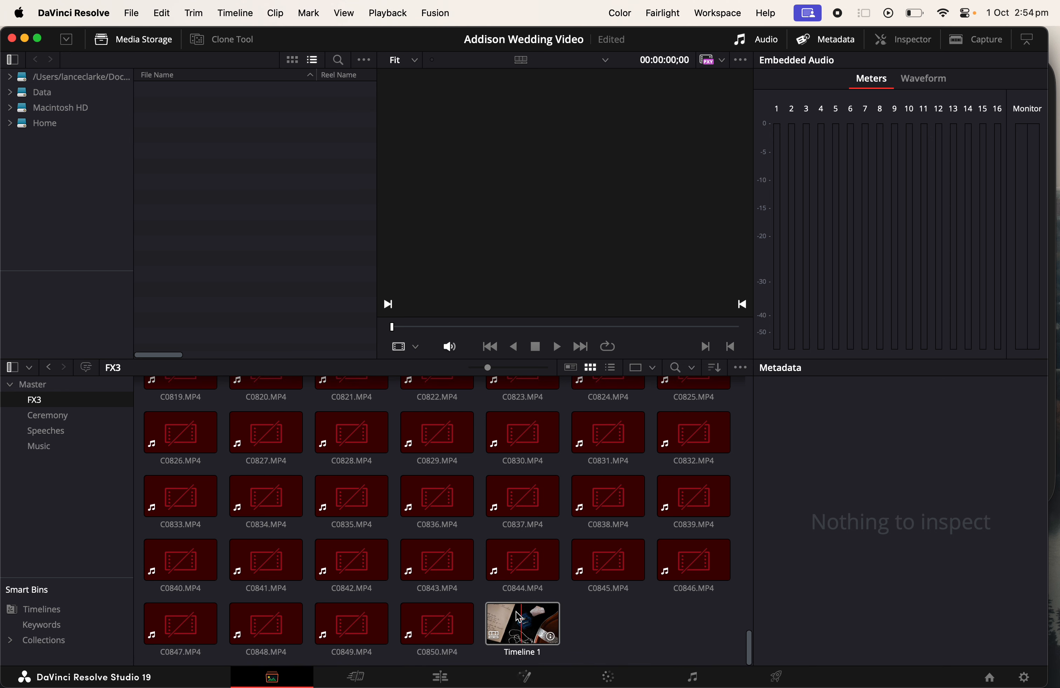
pyautogui.click(78, 417)
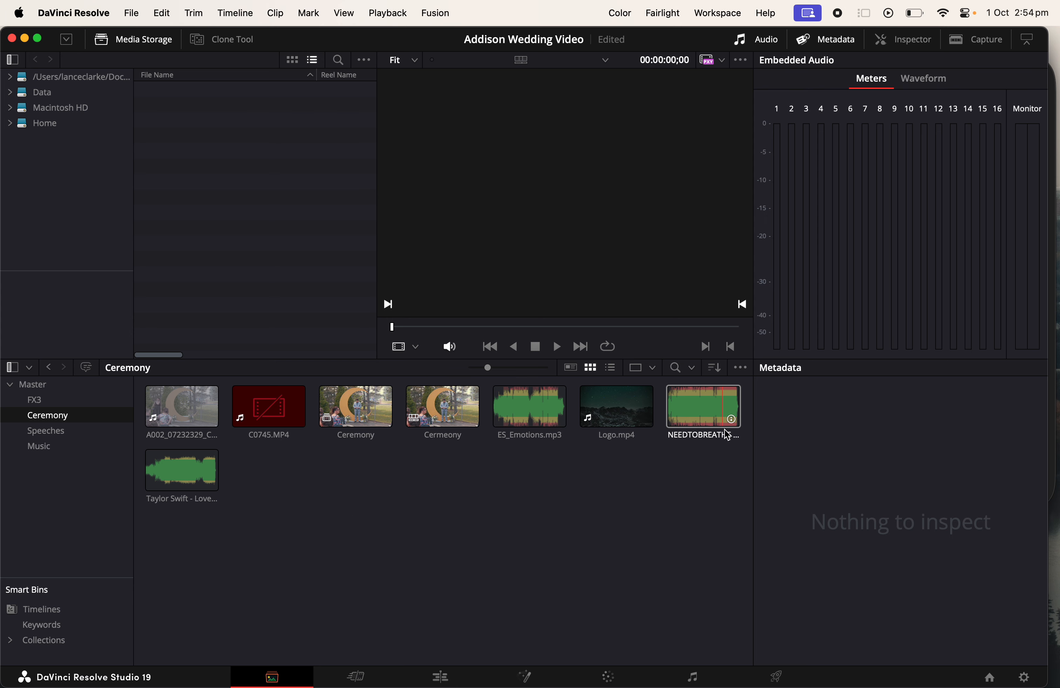
pyautogui.click(67, 447)
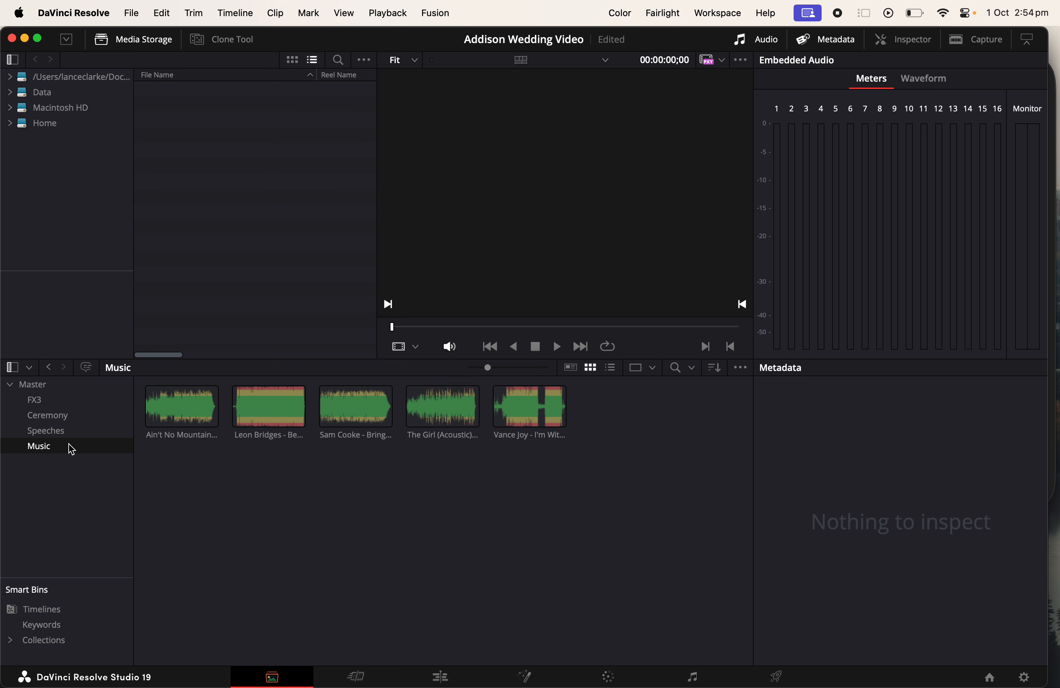
pyautogui.click(71, 422)
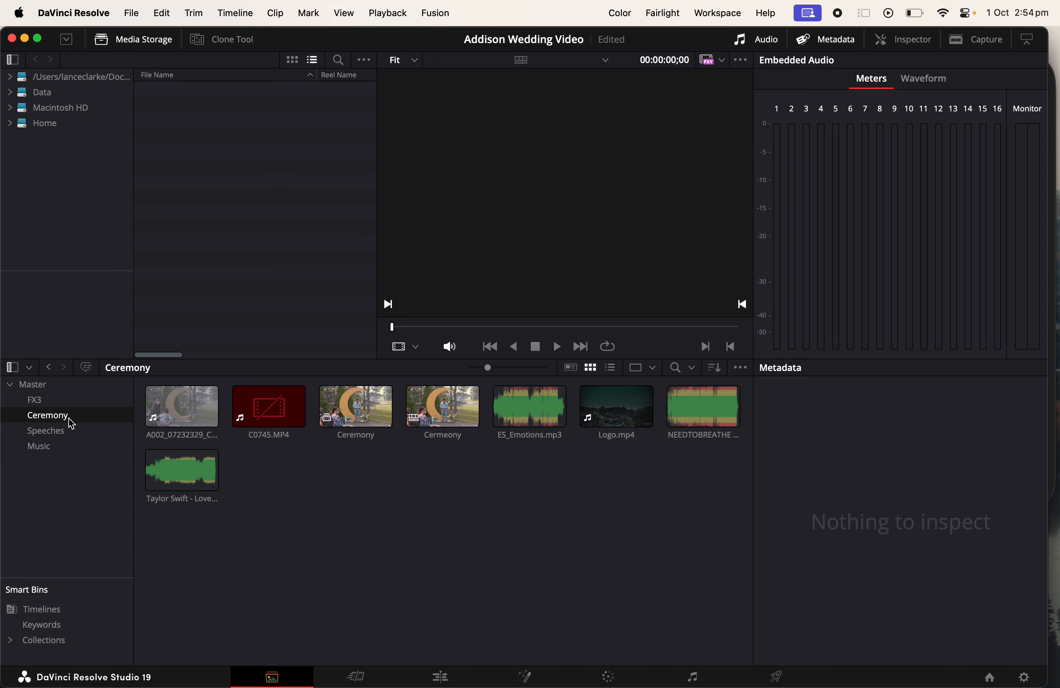
pyautogui.click(65, 390)
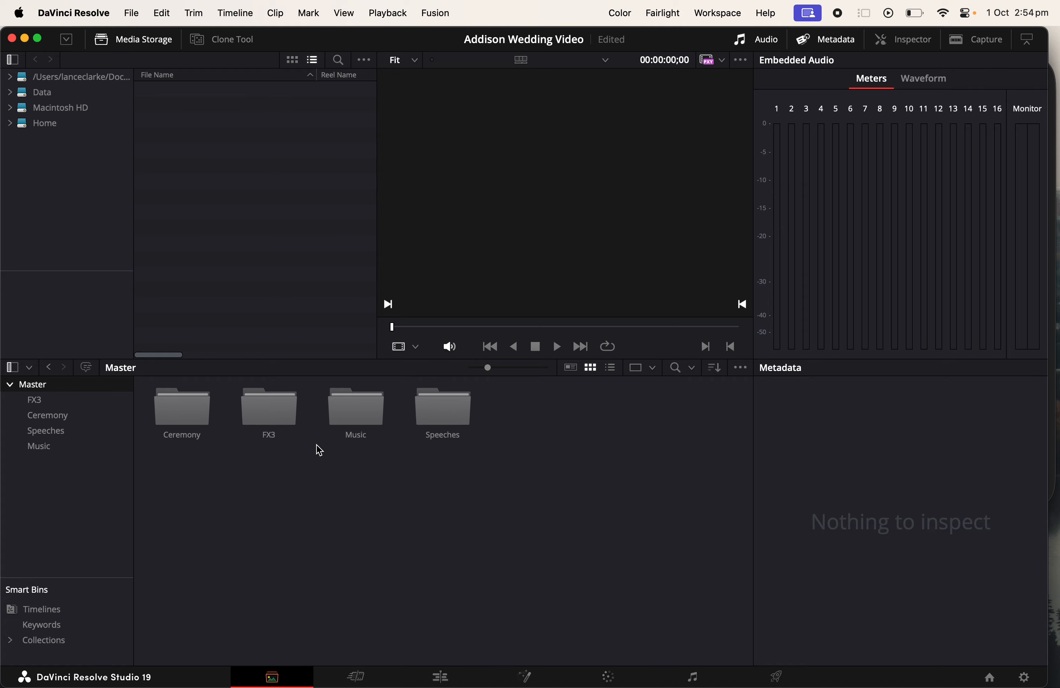
# Step: Switch to Finder, open the Cuurrent Projects folder on the Home drive, and move the window so the project folders are easy to see
pyautogui.moveTo(552, 683)
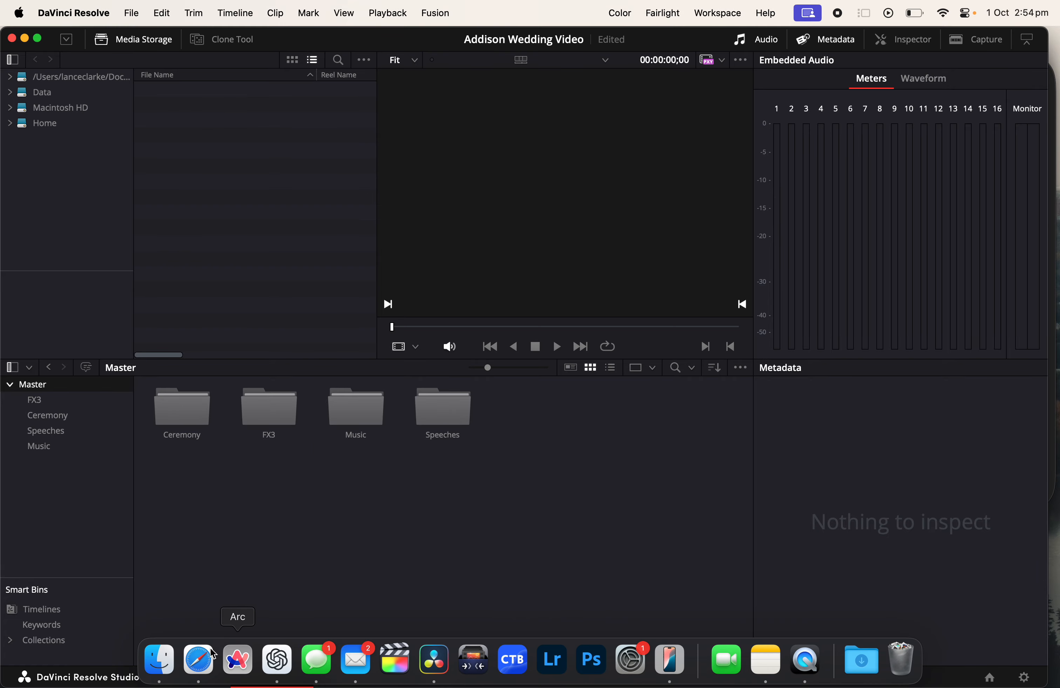
pyautogui.click(159, 660)
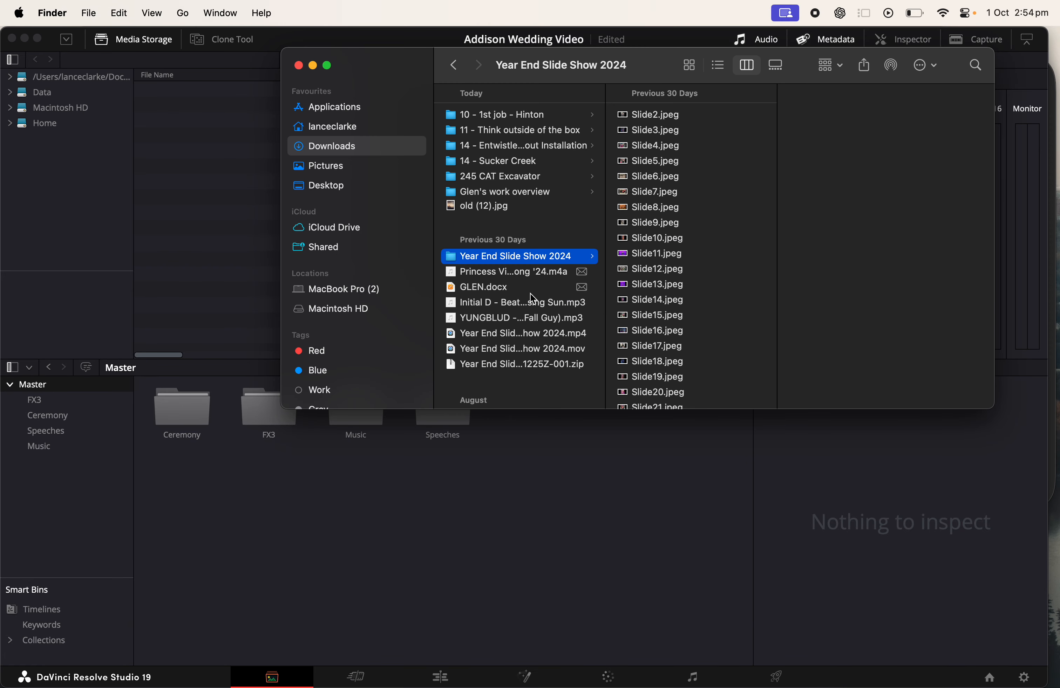
pyautogui.click(382, 294)
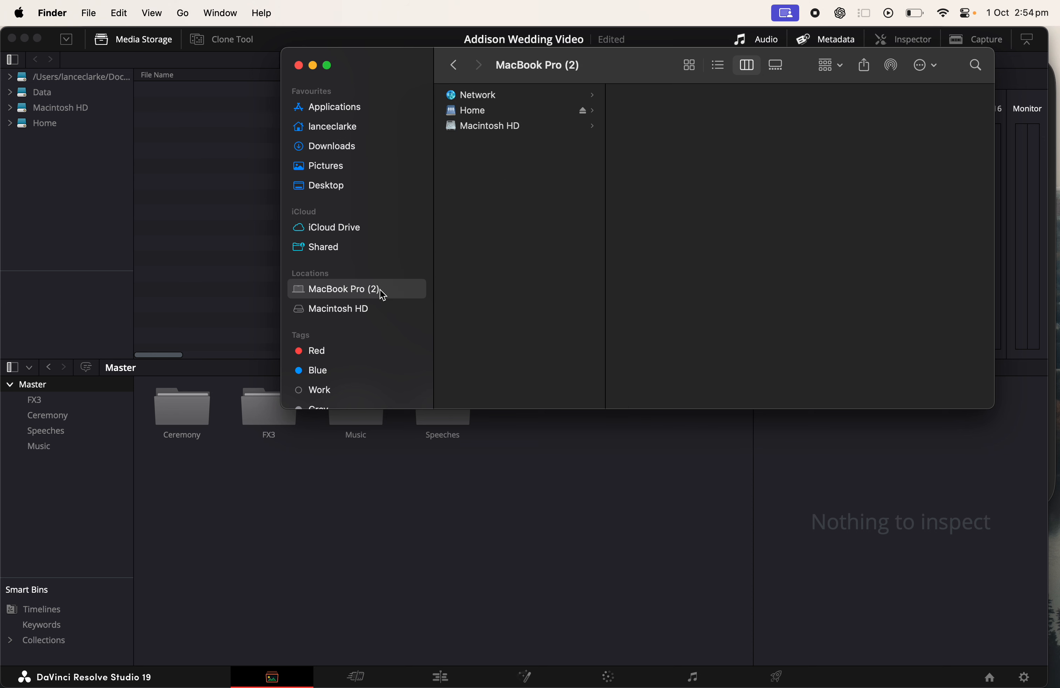
pyautogui.click(503, 111)
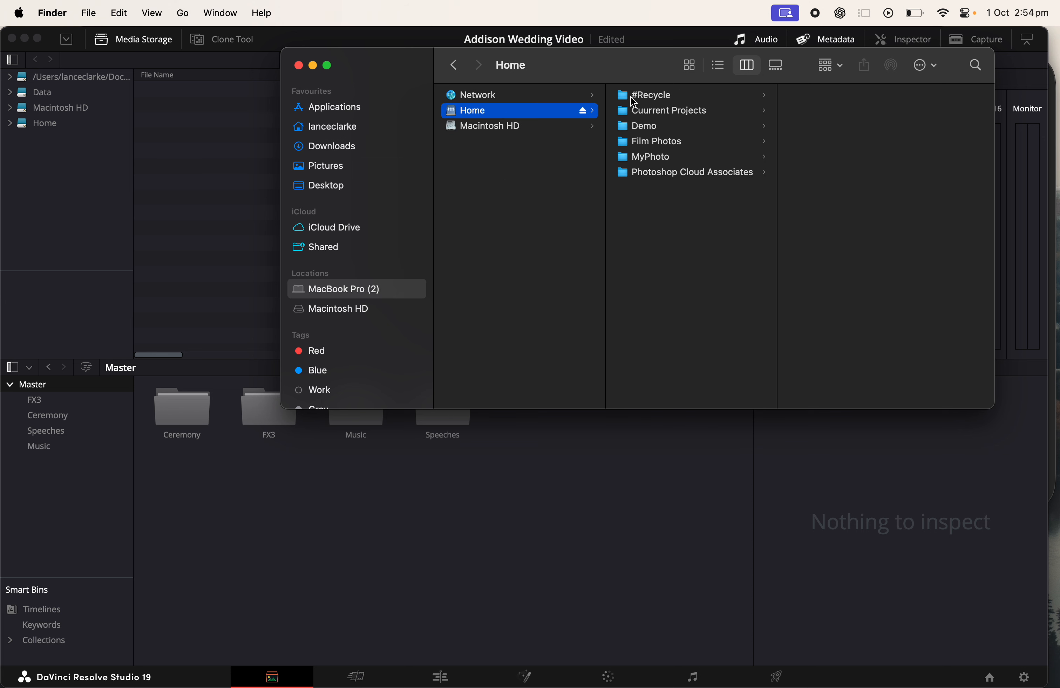
pyautogui.click(666, 109)
pyautogui.click(765, 196)
pyautogui.click(707, 116)
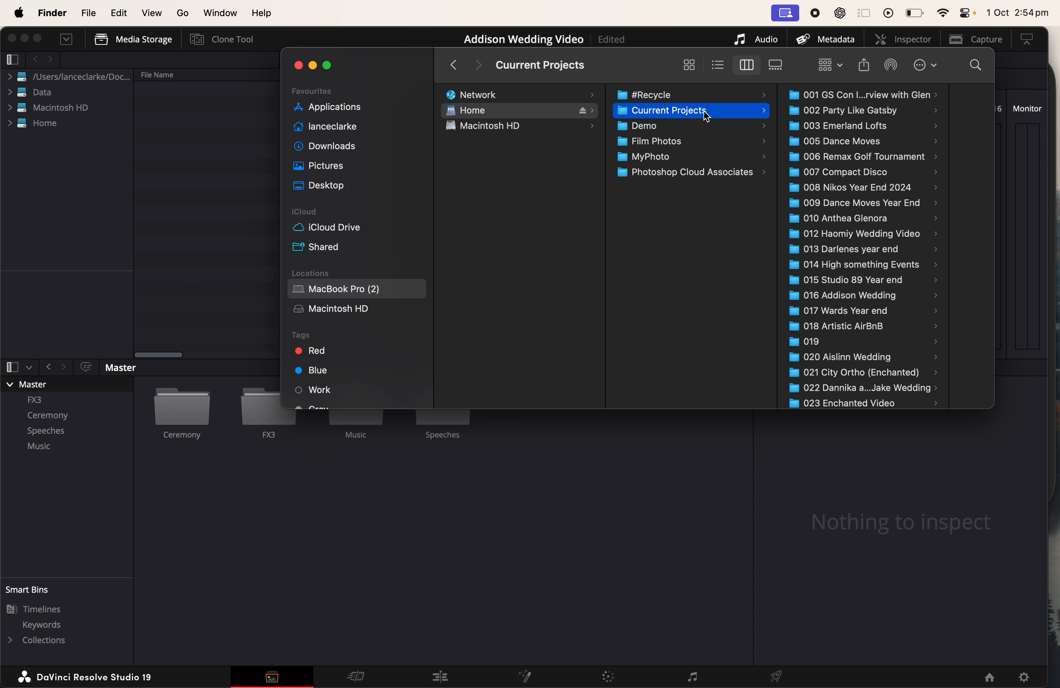
pyautogui.moveTo(647, 72); pyautogui.dragTo(491, 76)
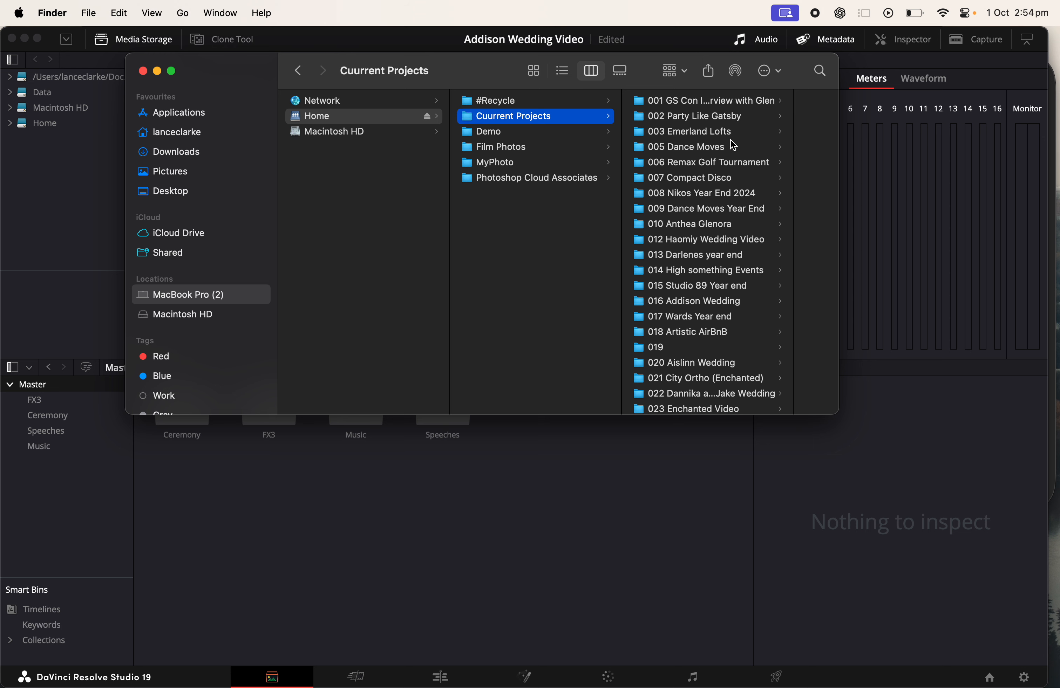
# Step: Open the 001 GS Con interview project folder and view its BMP, Digital Assests, Edits and R6 subfolders
pyautogui.click(727, 103)
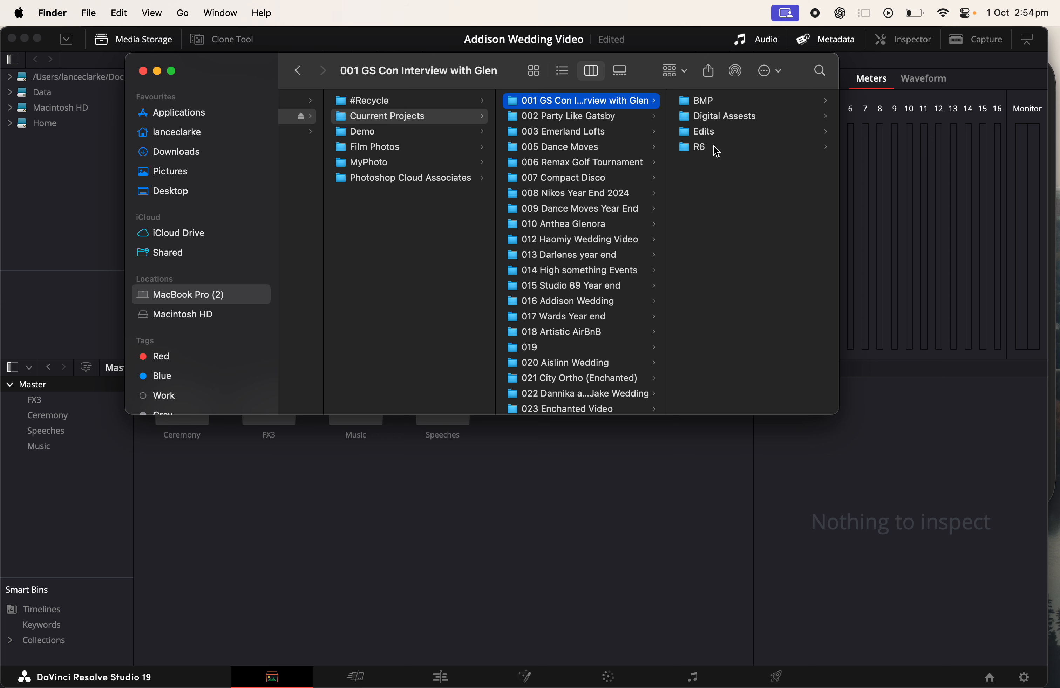
pyautogui.click(712, 102)
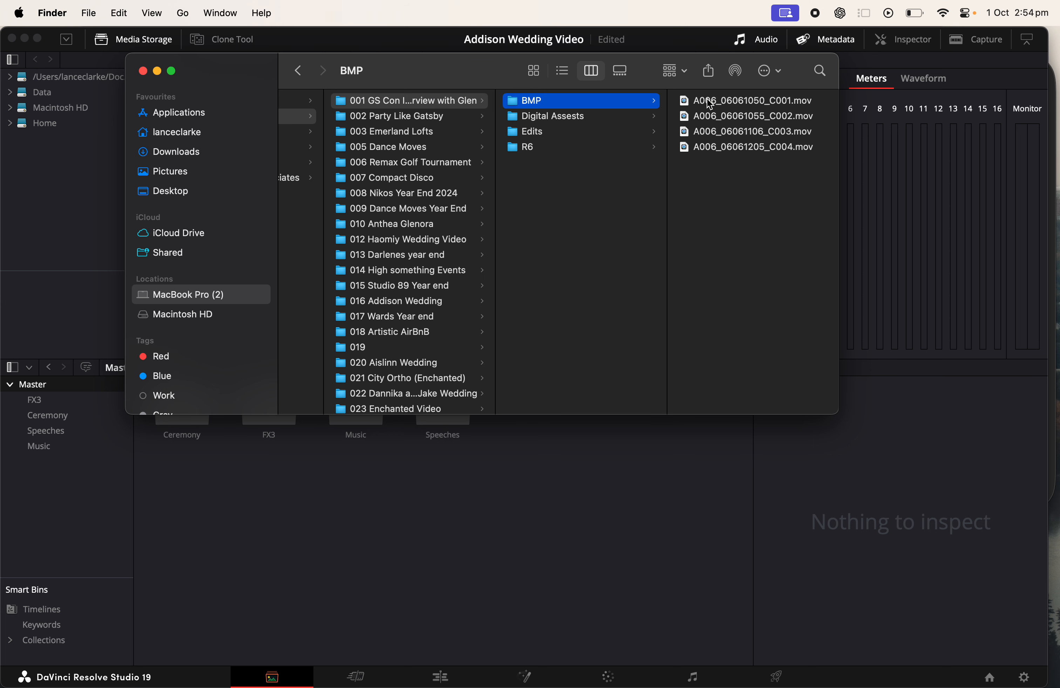
pyautogui.click(552, 118)
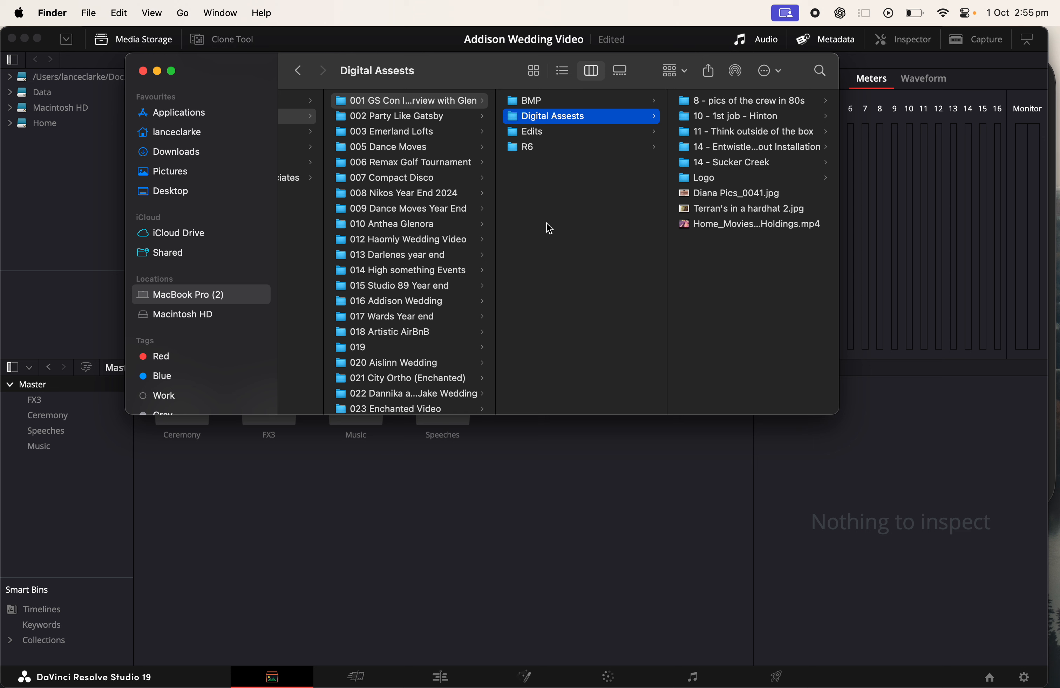
pyautogui.click(539, 137)
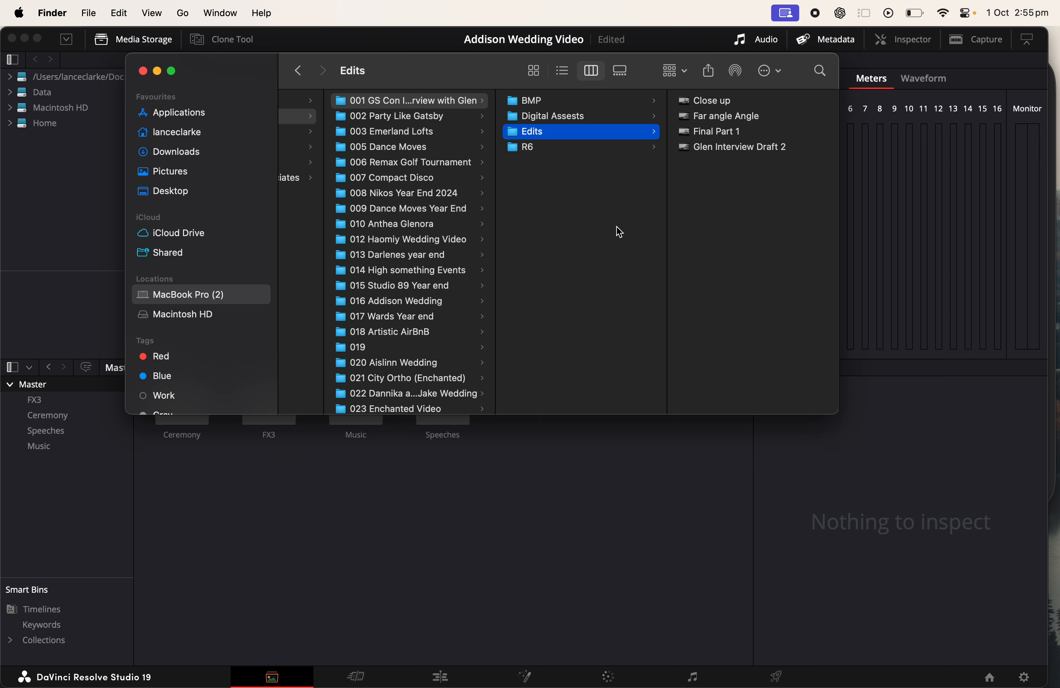
pyautogui.click(553, 148)
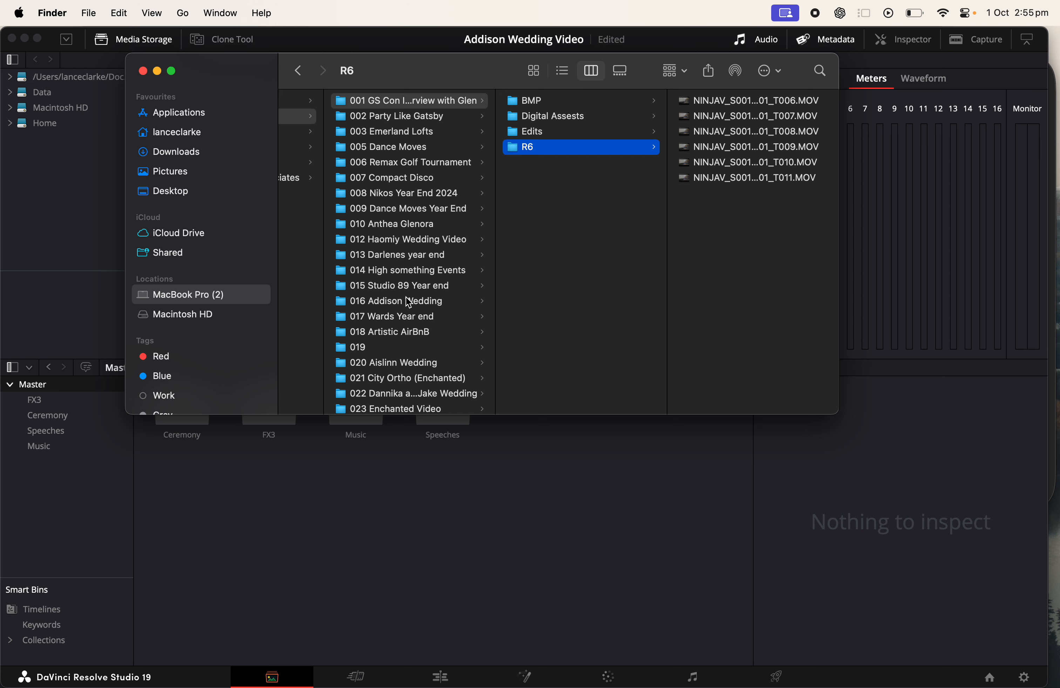
# Step: Open the 028 Enchanted Tea folder and preview several of its unsorted clips, including C1906, C1908 and C1913, ending on C1901.MP4
pyautogui.scroll(-5, 409, 303)
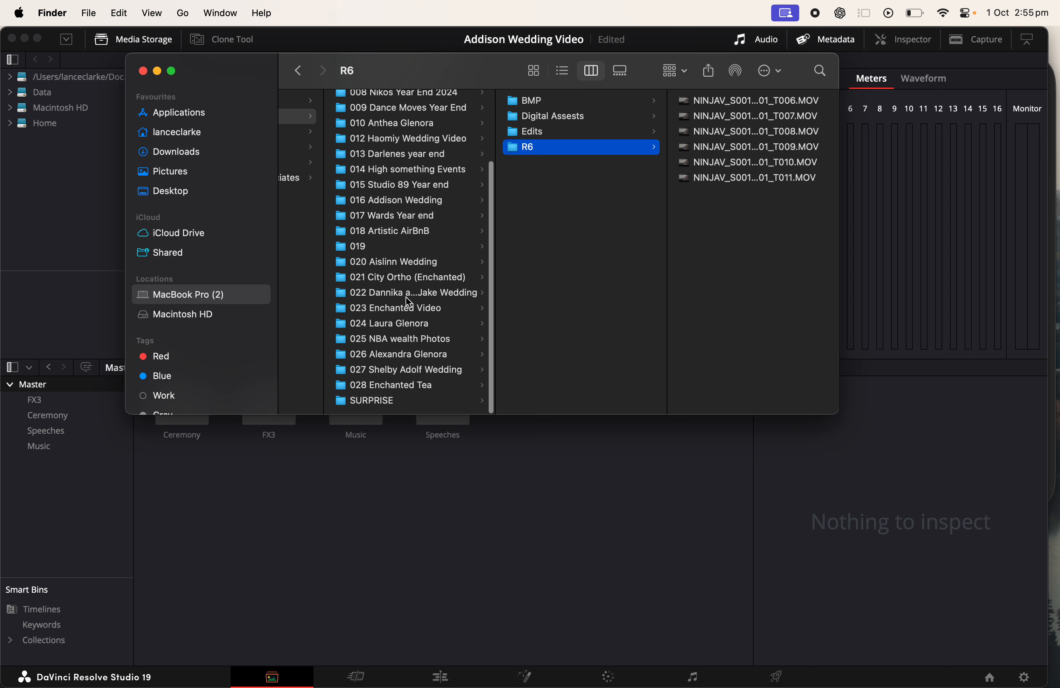
pyautogui.click(415, 384)
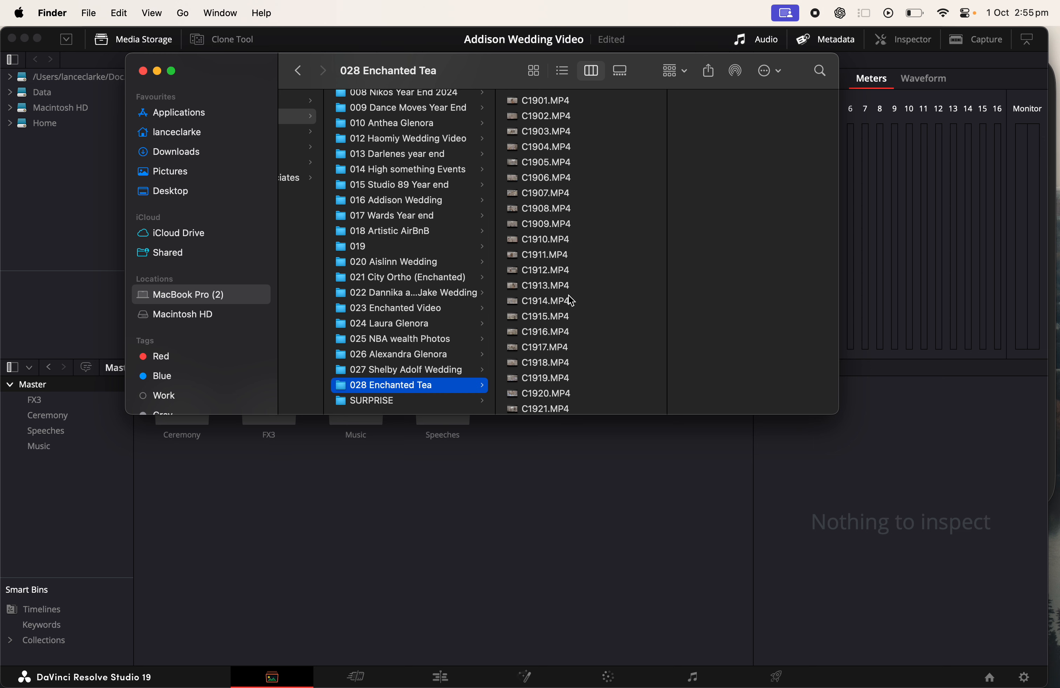
pyautogui.click(592, 103)
pyautogui.scroll(5, 584, 190)
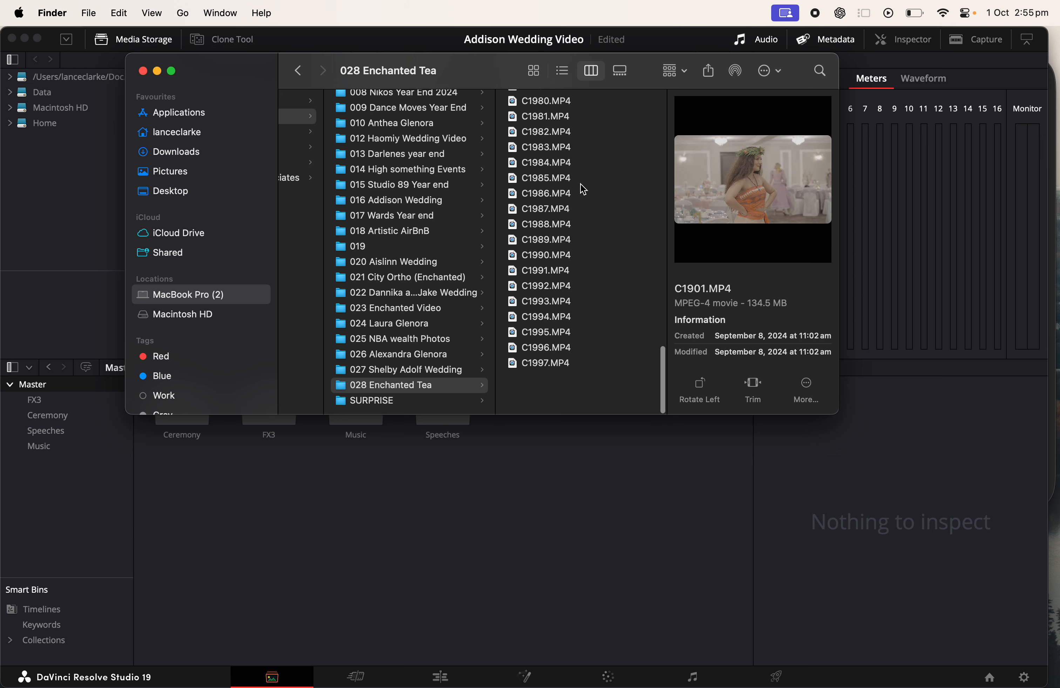
pyautogui.scroll(-5, 584, 190)
pyautogui.click(583, 187)
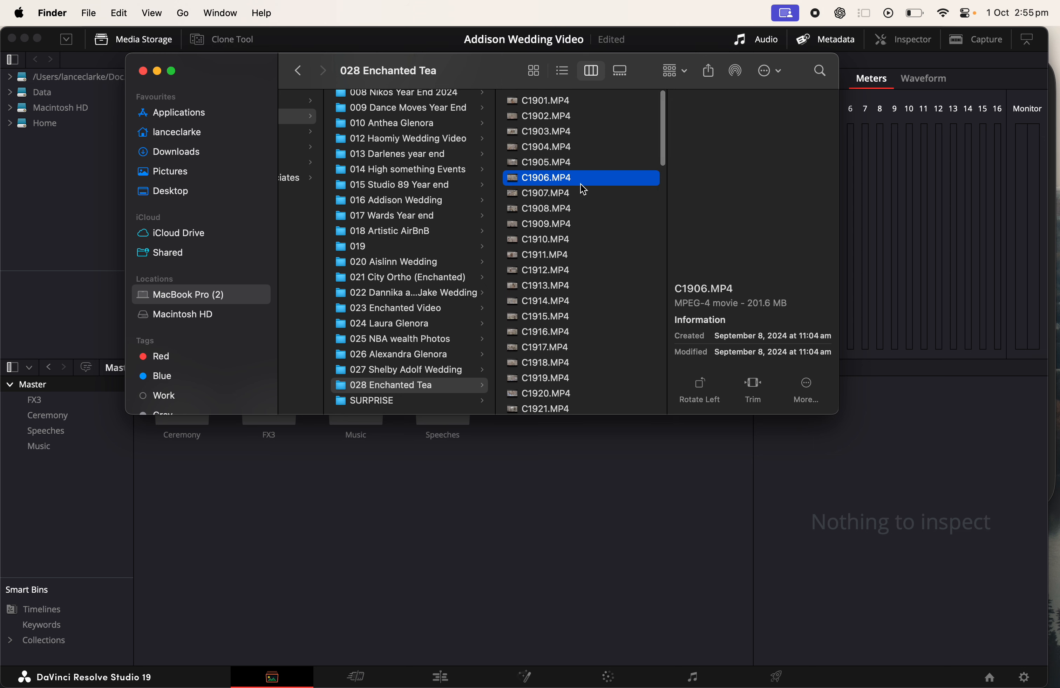
pyautogui.click(583, 209)
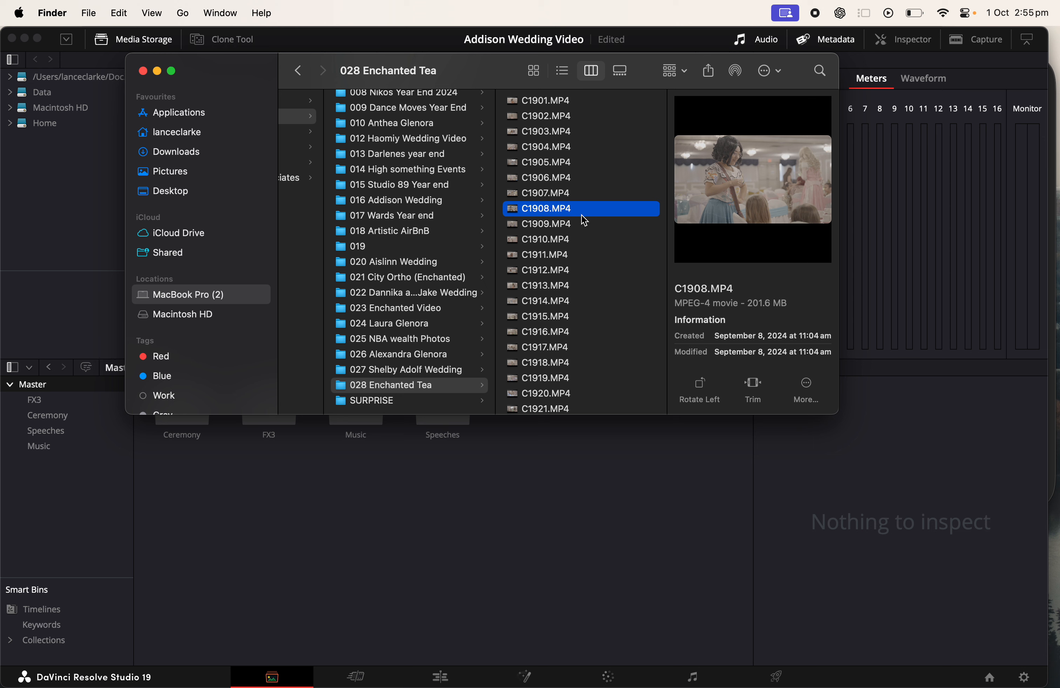
pyautogui.click(585, 228)
pyautogui.click(586, 285)
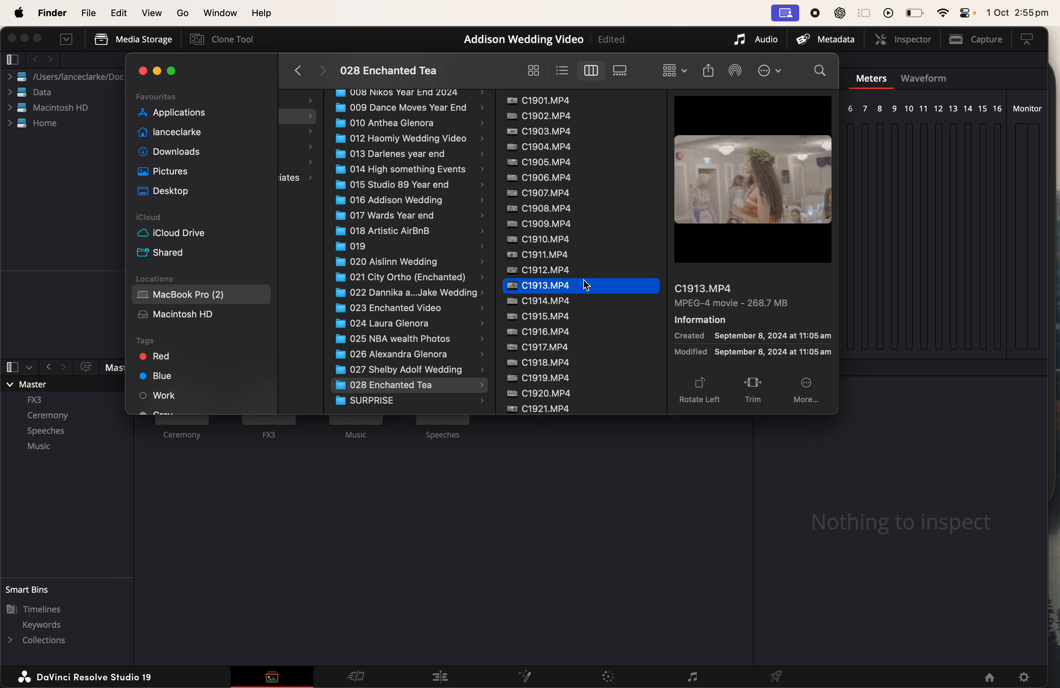
pyautogui.scroll(-3, 587, 286)
pyautogui.scroll(3, 587, 286)
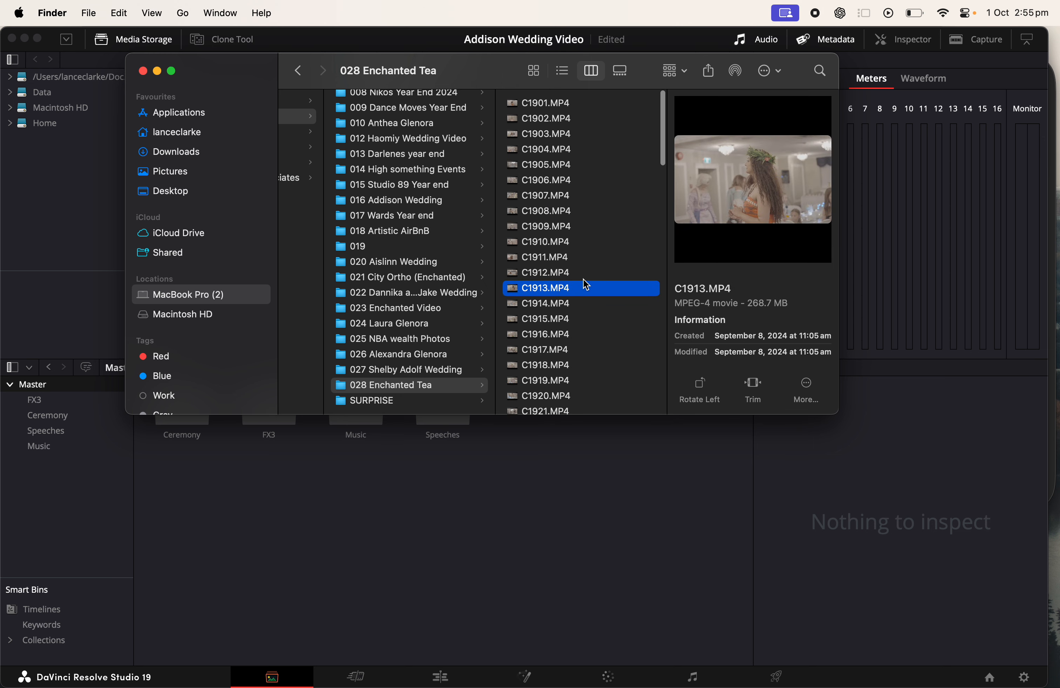
pyautogui.click(587, 102)
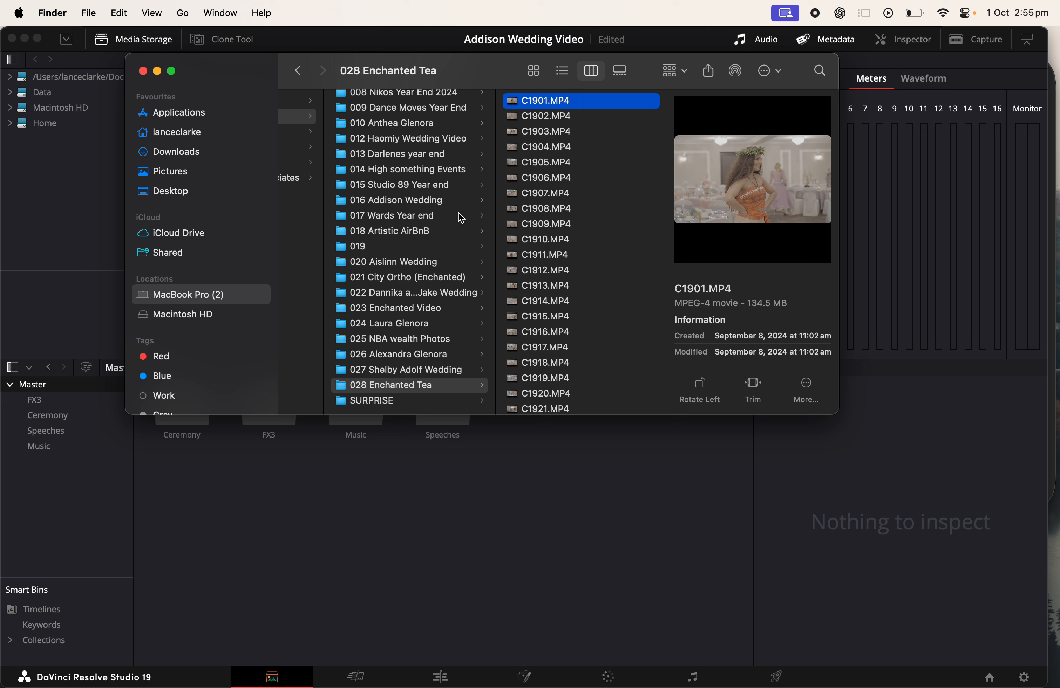
# Step: Open the 023 Enchanted Video folder, check its Proxy subfolder and show the clips in Raw
pyautogui.click(455, 308)
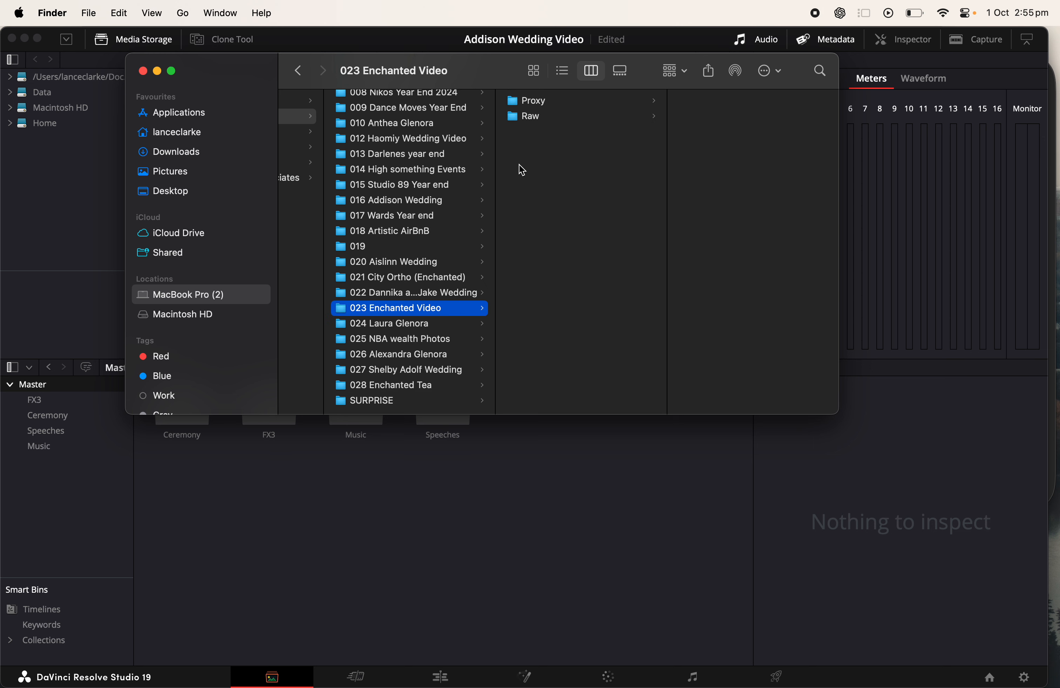
pyautogui.click(540, 120)
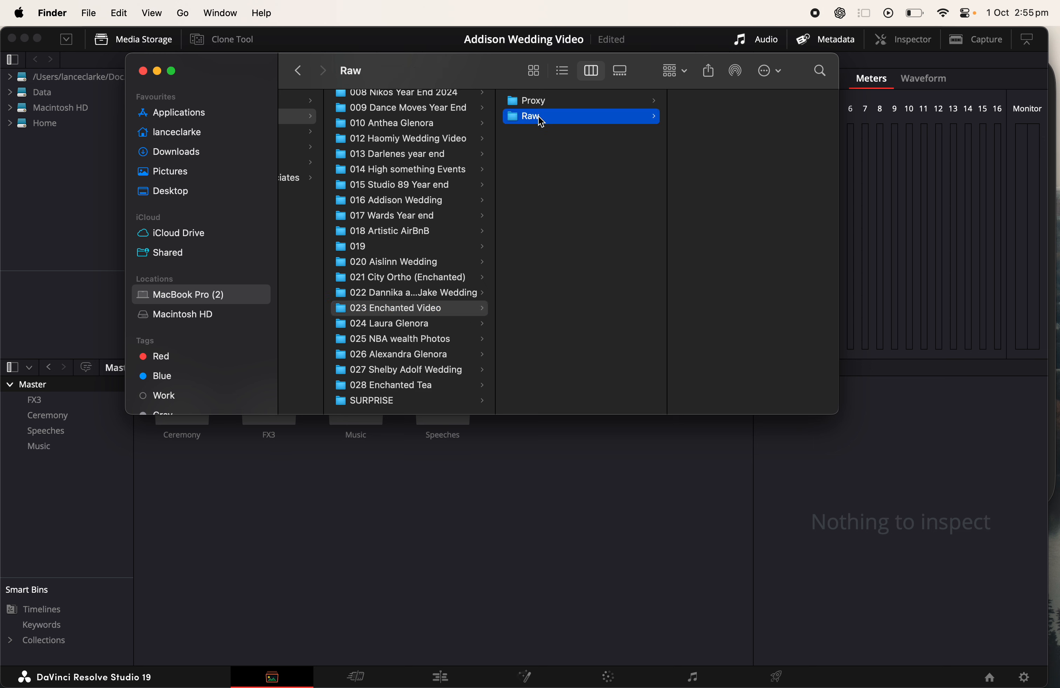
pyautogui.click(550, 100)
pyautogui.click(549, 116)
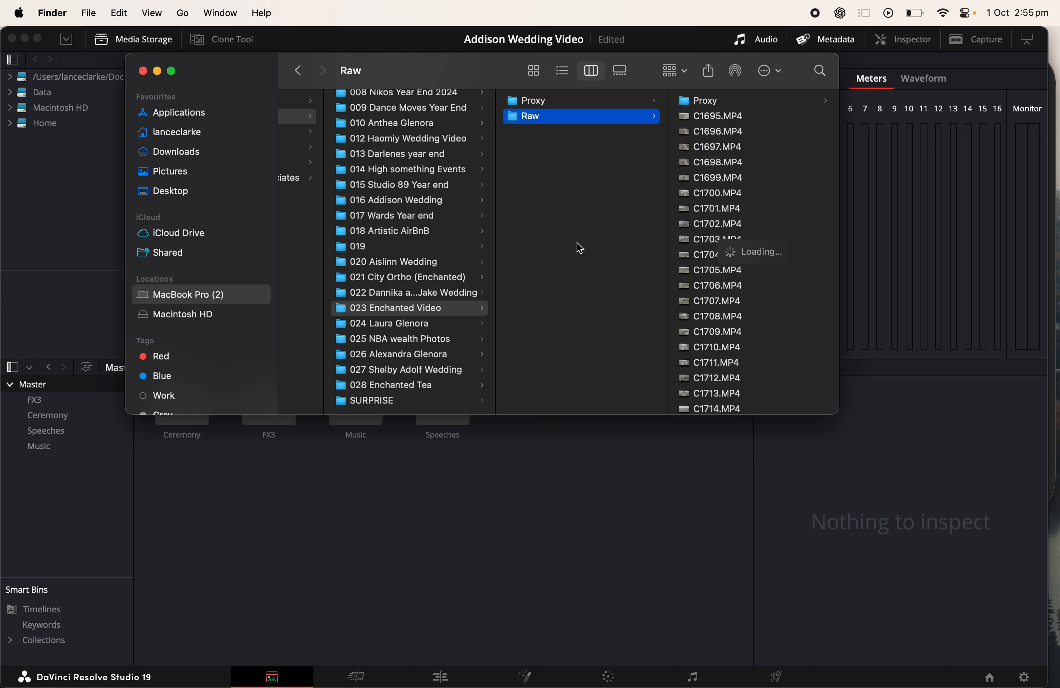
# Step: Find the 016 wedding project folder in the project list and view its FX3 subfolder
pyautogui.scroll(3, 435, 270)
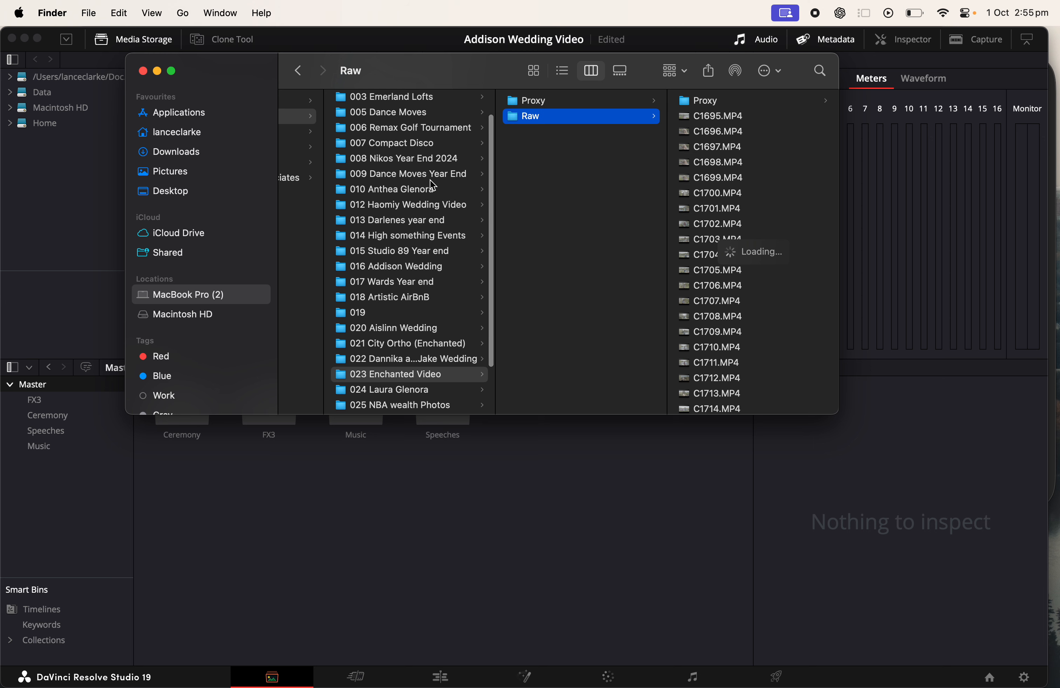
pyautogui.scroll(2, 432, 186)
pyautogui.scroll(-5, 424, 209)
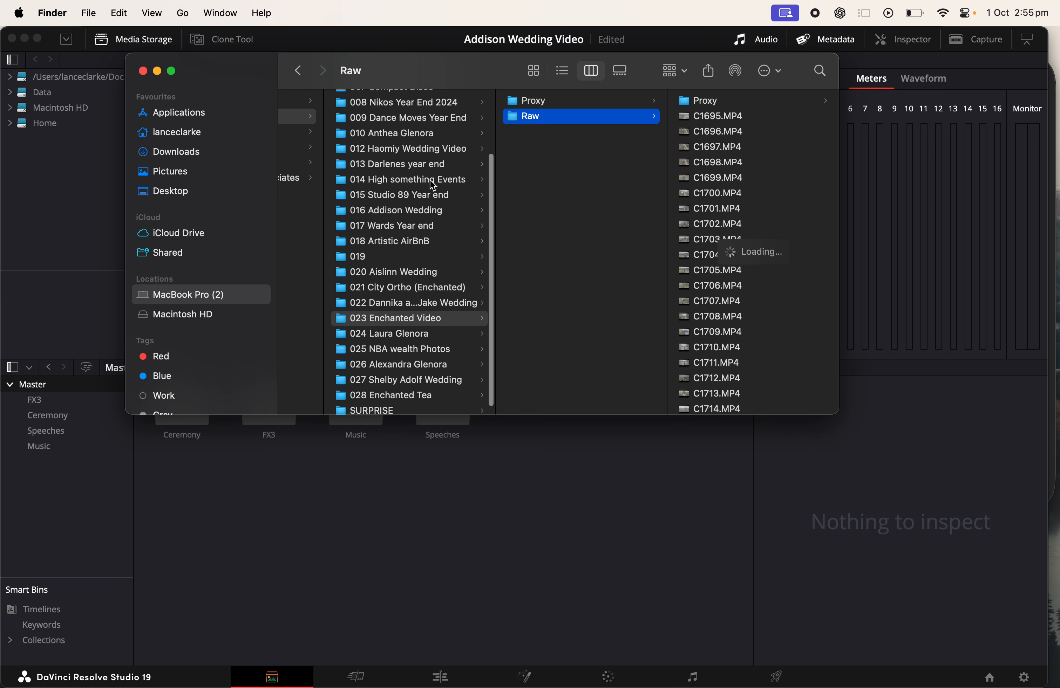
pyautogui.click(420, 240)
pyautogui.click(422, 216)
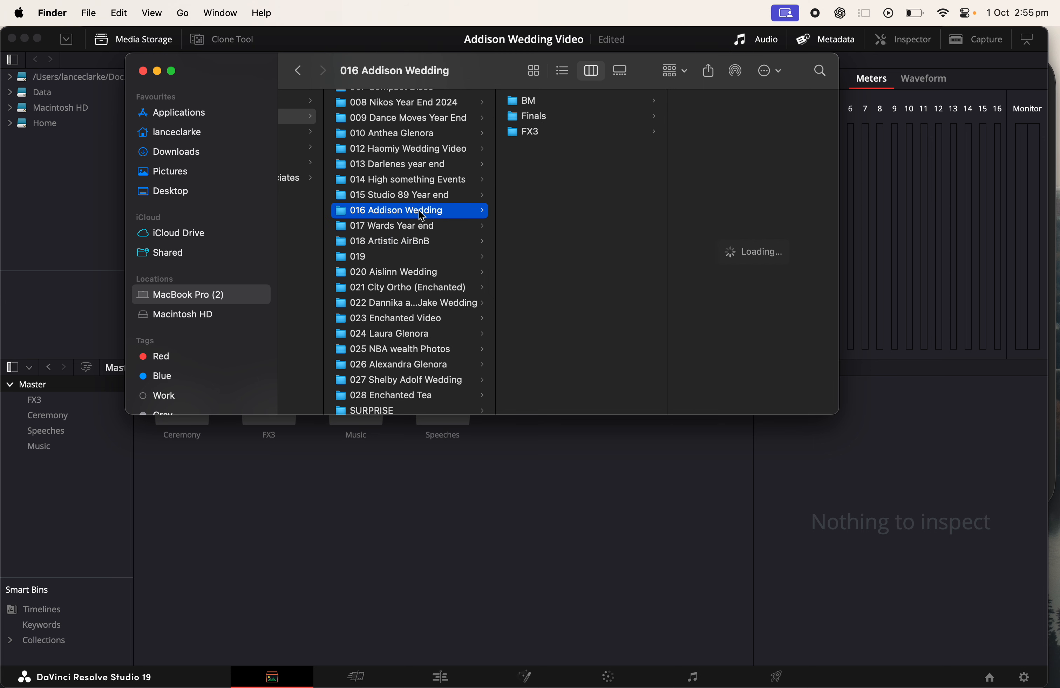
pyautogui.click(531, 135)
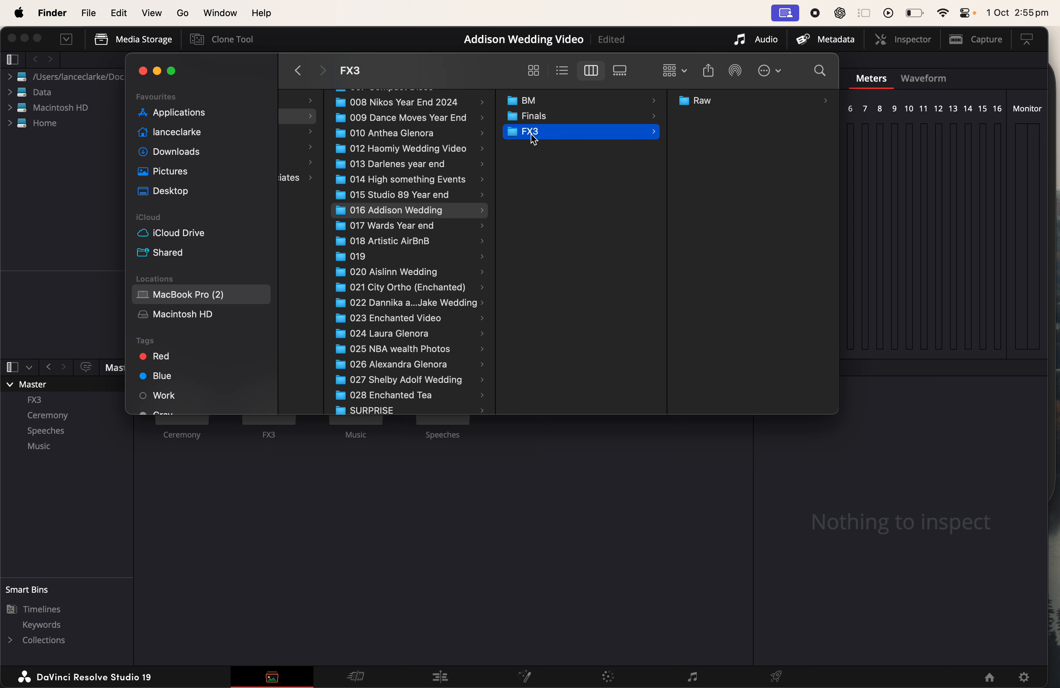
# Step: Go through the 015, 014 and 013 project folders and view the Finals subfolder of the 013 year-end project
pyautogui.click(431, 196)
pyautogui.click(419, 181)
pyautogui.click(419, 165)
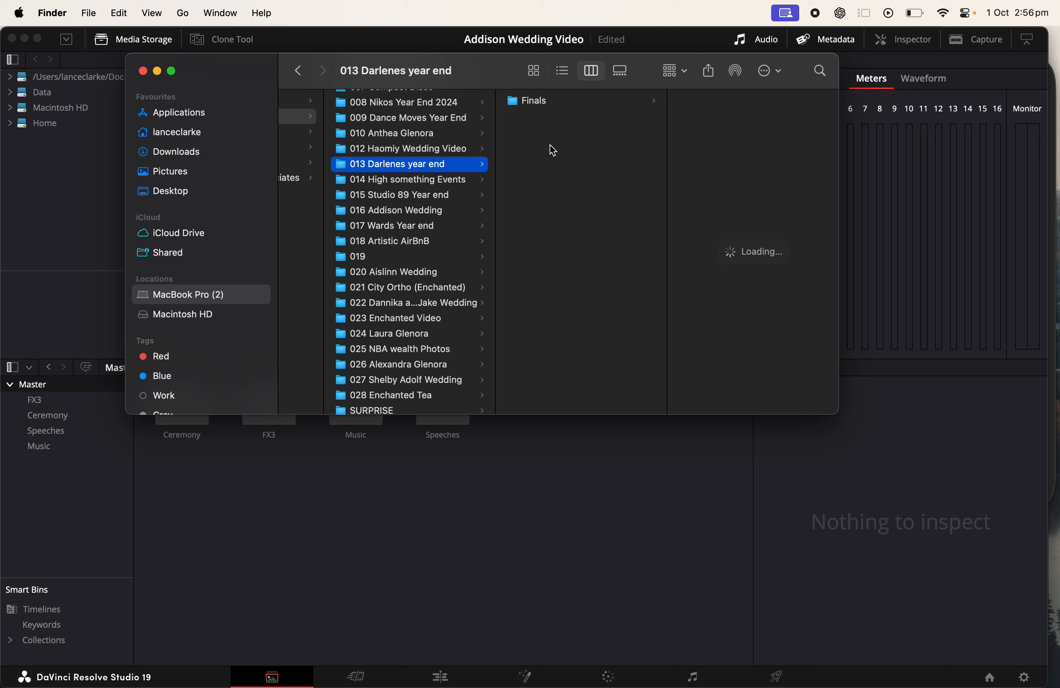
pyautogui.click(540, 111)
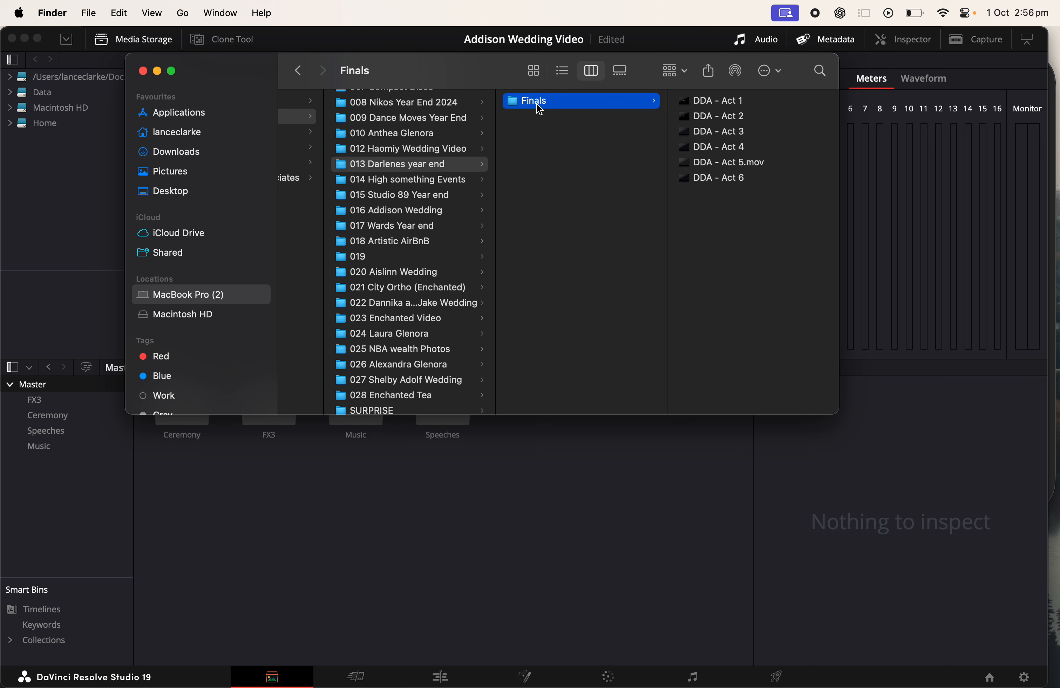
pyautogui.click(541, 130)
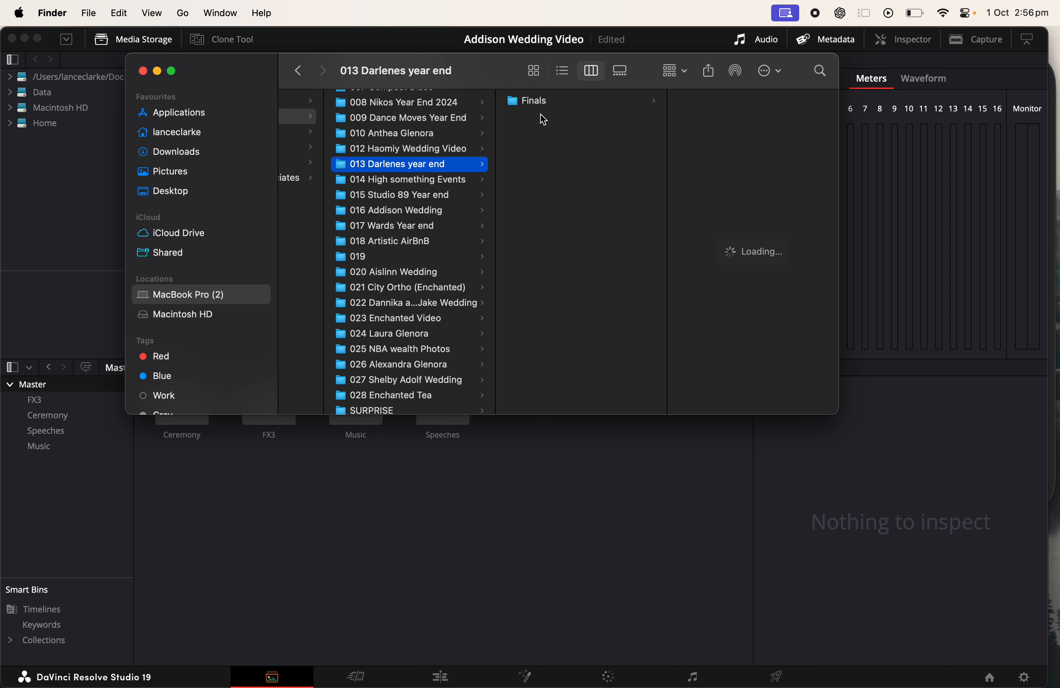
# Step: Open the 014 High something Events project folder and view the RAW folder inside its FX3 subfolder
pyautogui.click(456, 183)
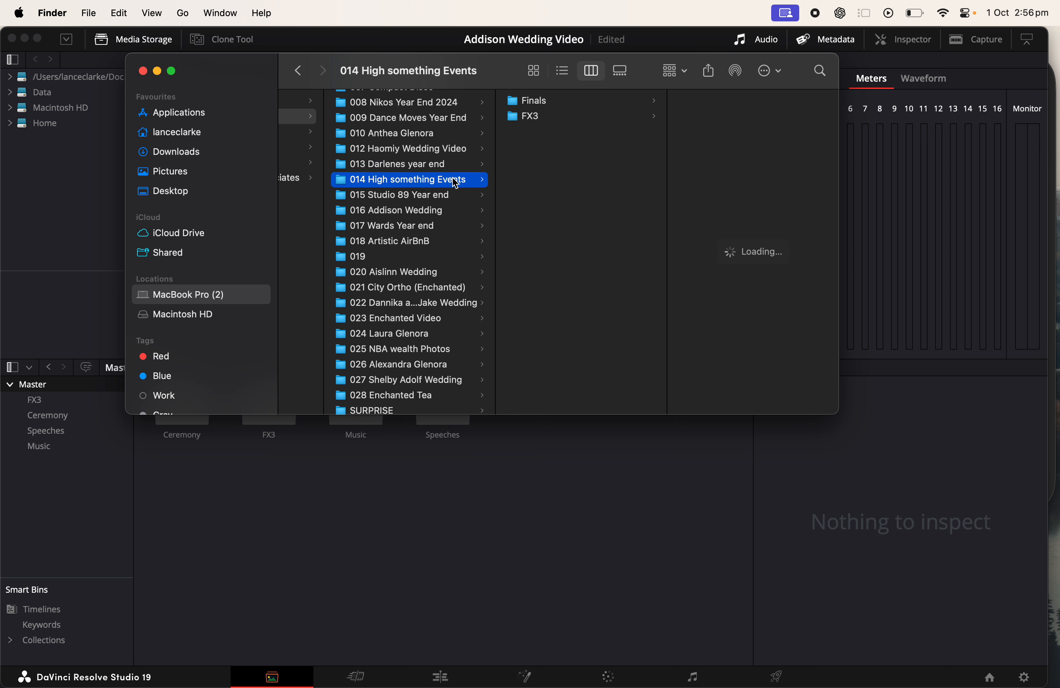
pyautogui.click(550, 119)
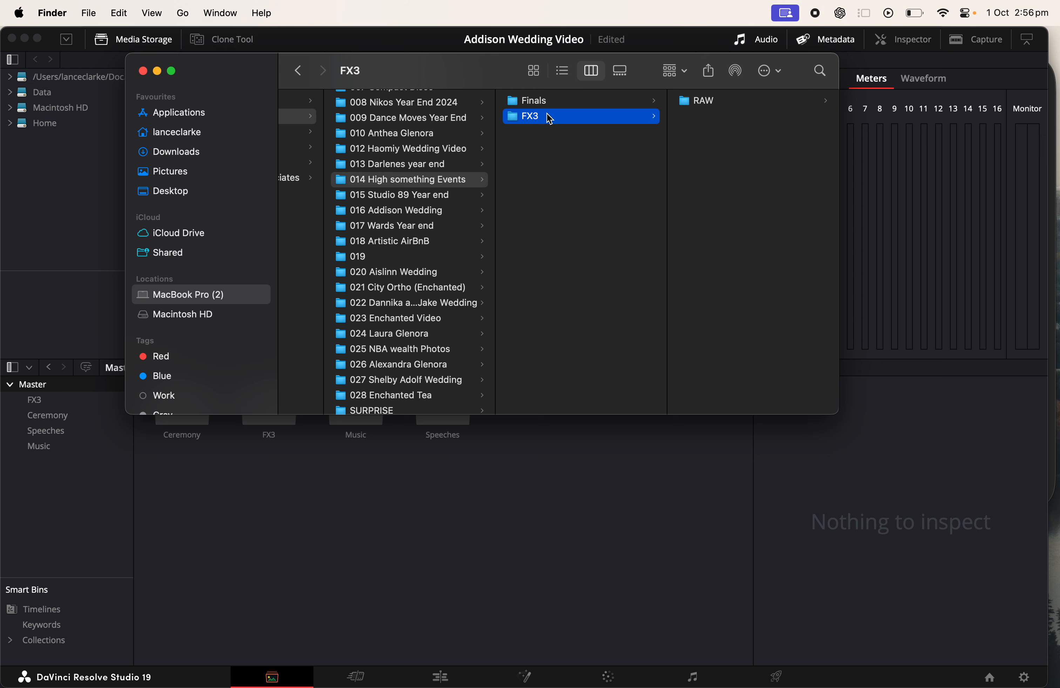
pyautogui.click(729, 105)
pyautogui.hscroll(-2, 450, 221)
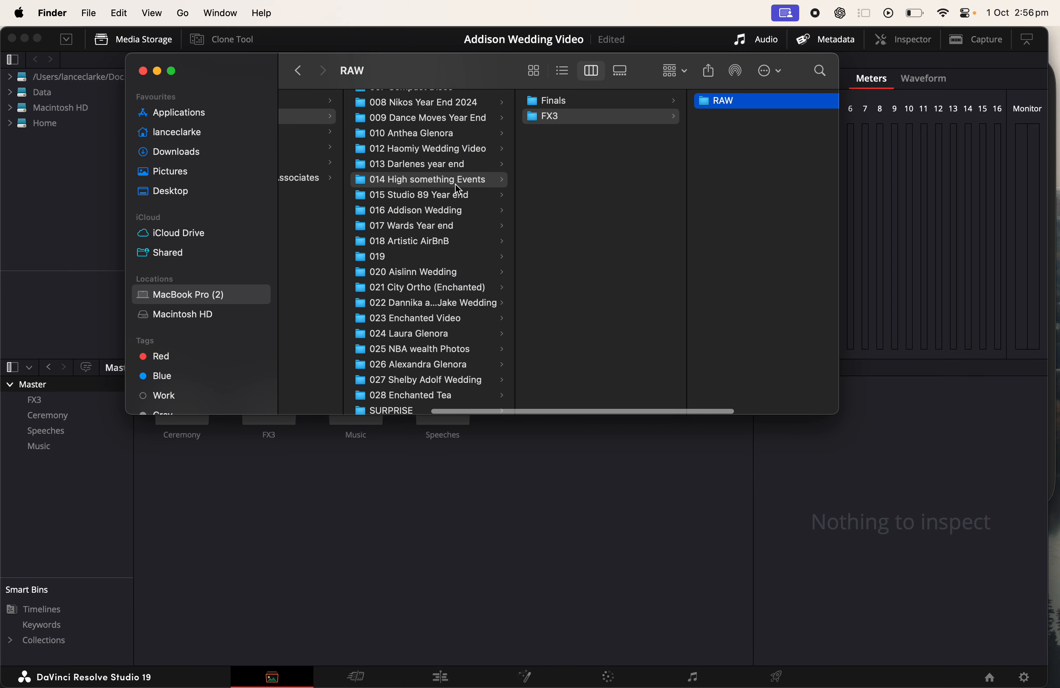
# Step: Go through the earlier project folders 007 Compact Disco, 008 and 010 to show their subfolders
pyautogui.scroll(3, 458, 190)
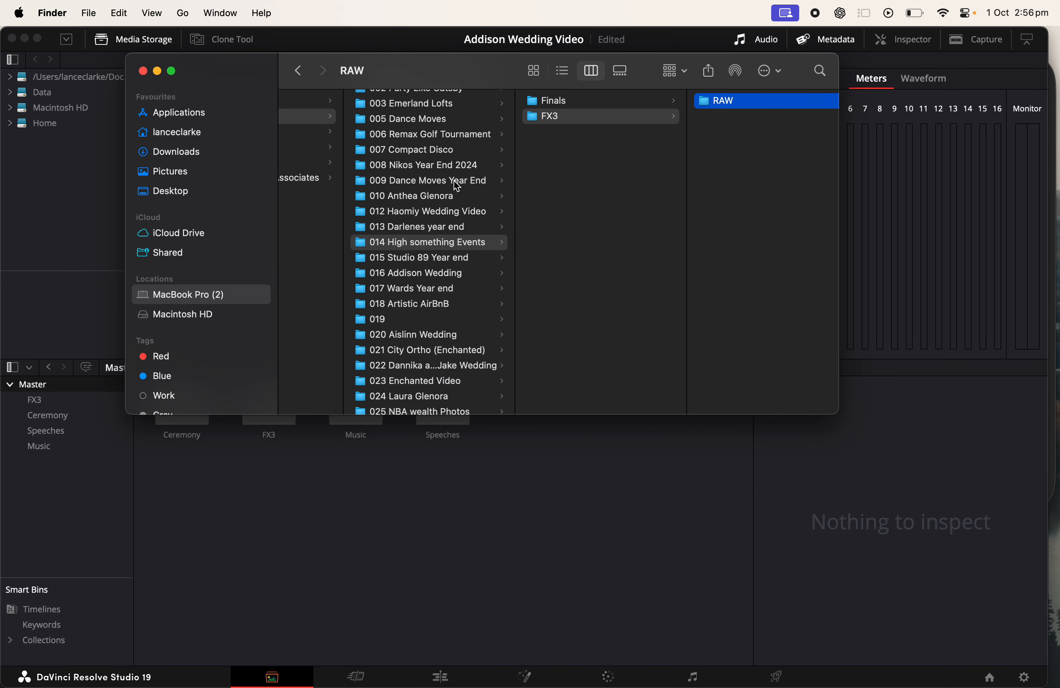
pyautogui.click(448, 154)
pyautogui.click(448, 164)
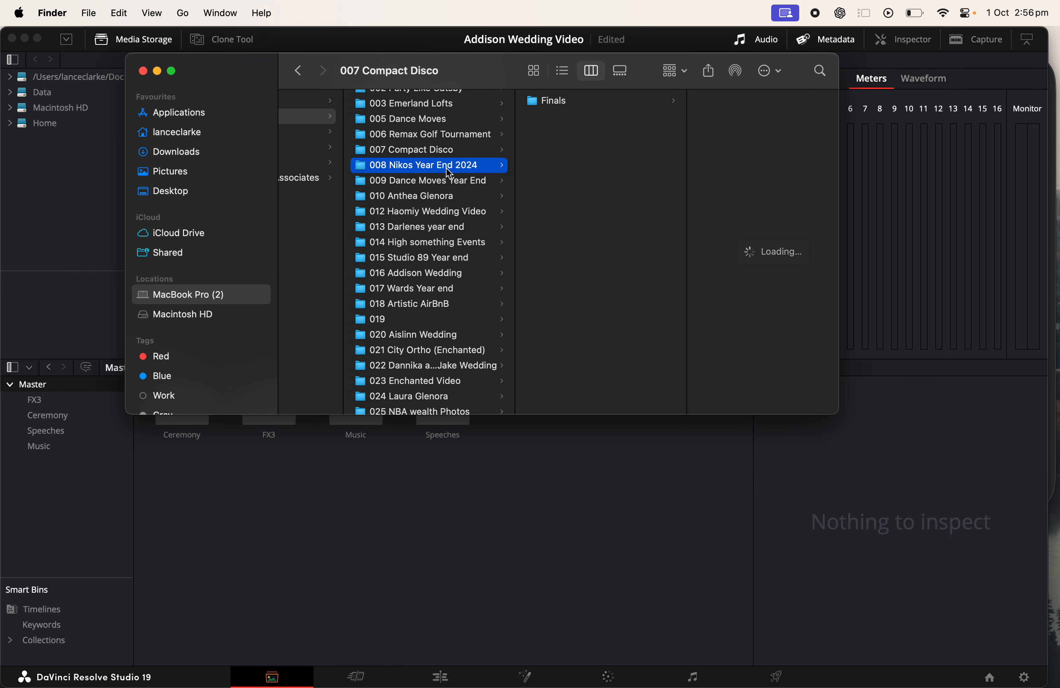
pyautogui.click(447, 195)
# Step: Open the 012 wedding video folder and show the clips in the Stabalized folder of its FX3 subfolder
pyautogui.click(442, 212)
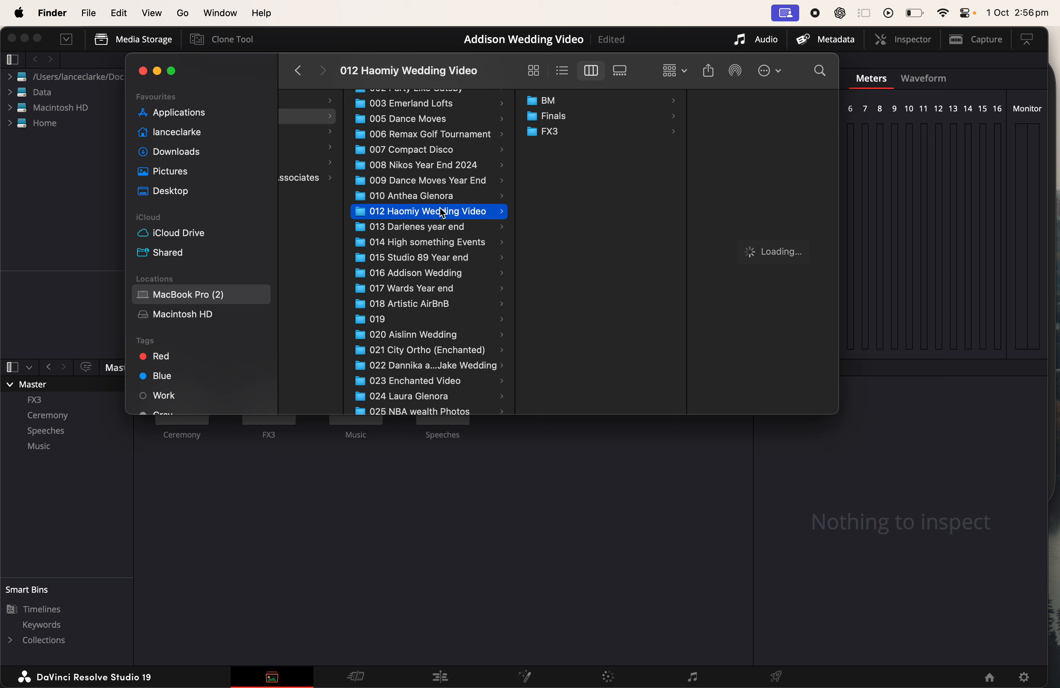
pyautogui.click(557, 133)
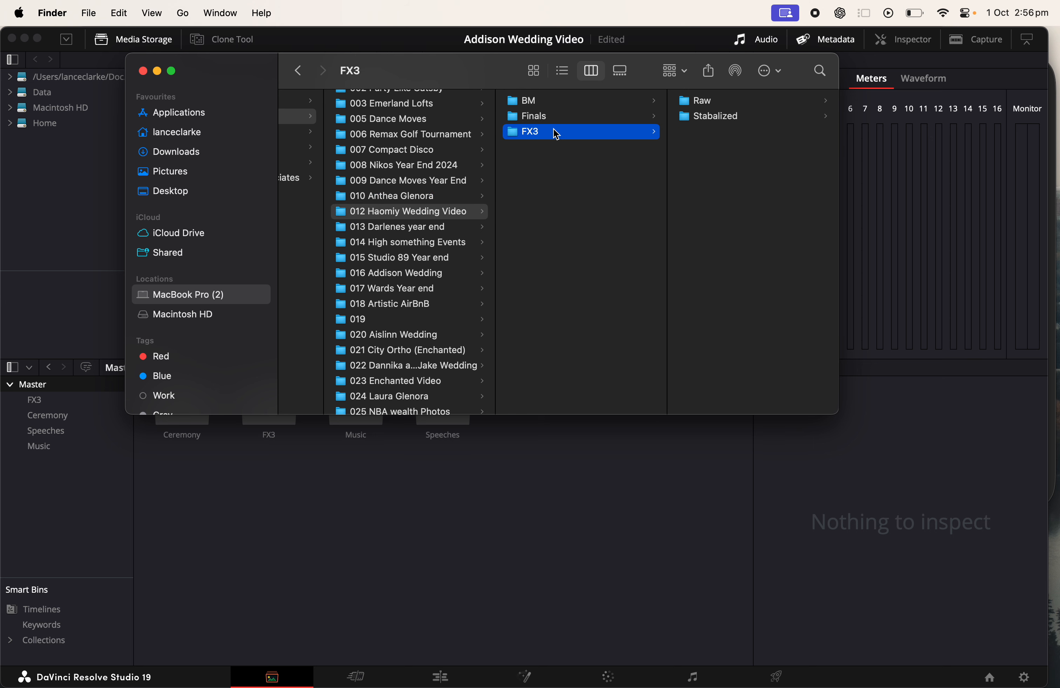
pyautogui.click(722, 118)
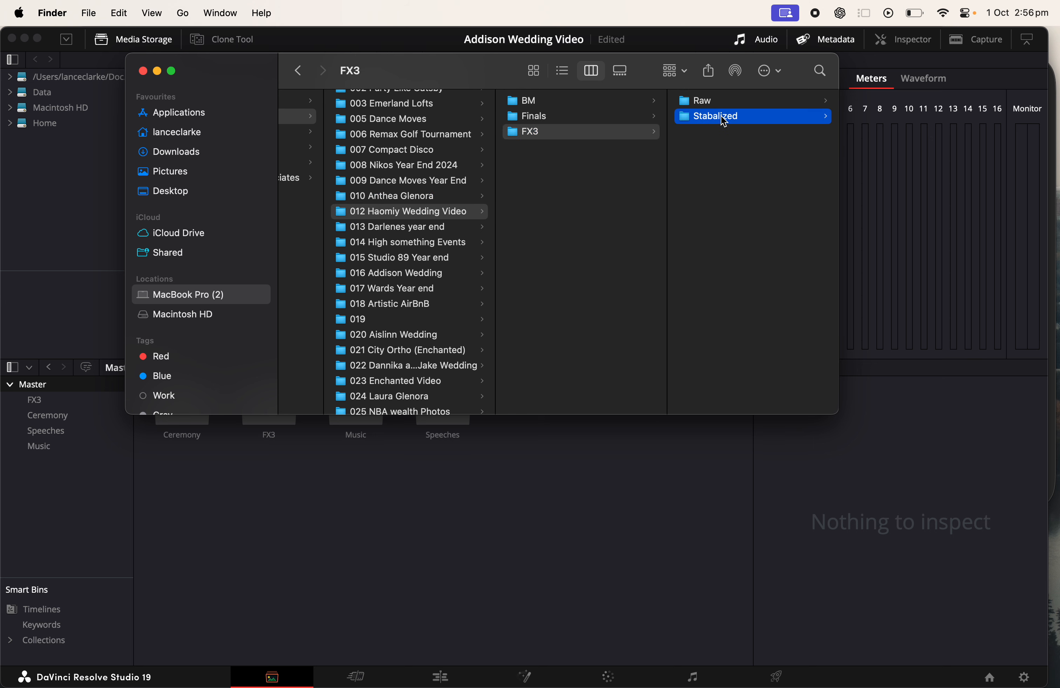
pyautogui.hscroll(-3, 544, 194)
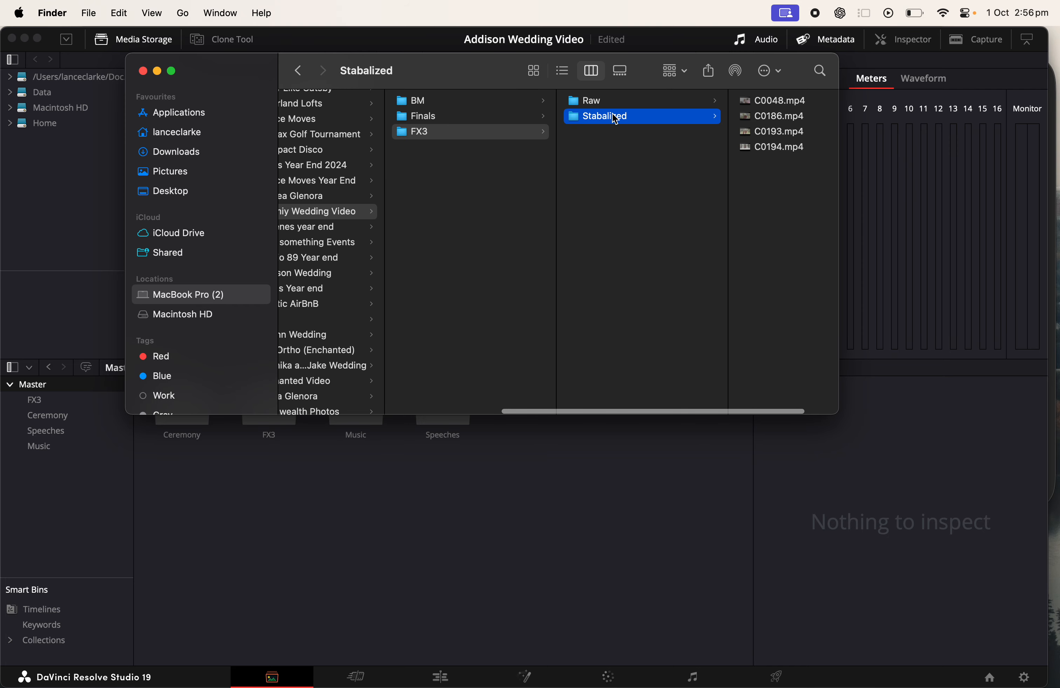
pyautogui.moveTo(480, 684)
pyautogui.hscroll(1, 706, 219)
pyautogui.hscroll(2, 705, 219)
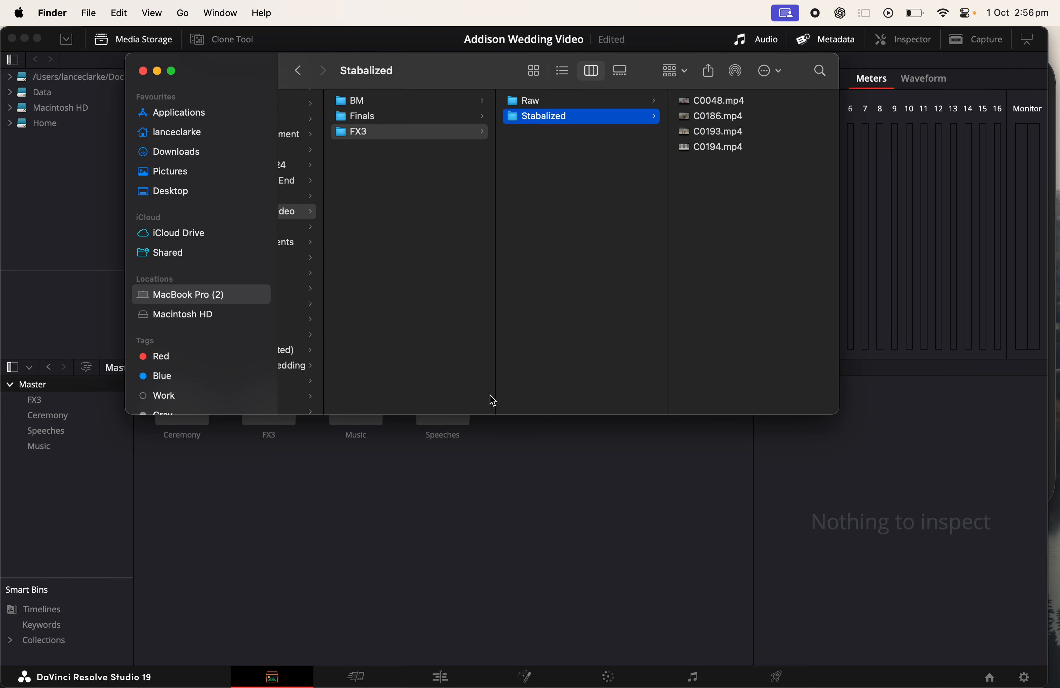
# Step: Switch back to DaVinci Resolve and show the Ceremony, FX3, Music and Speeches bins under Master
pyautogui.click(444, 465)
pyautogui.moveTo(221, 479); pyautogui.dragTo(473, 408)
pyautogui.click(571, 407)
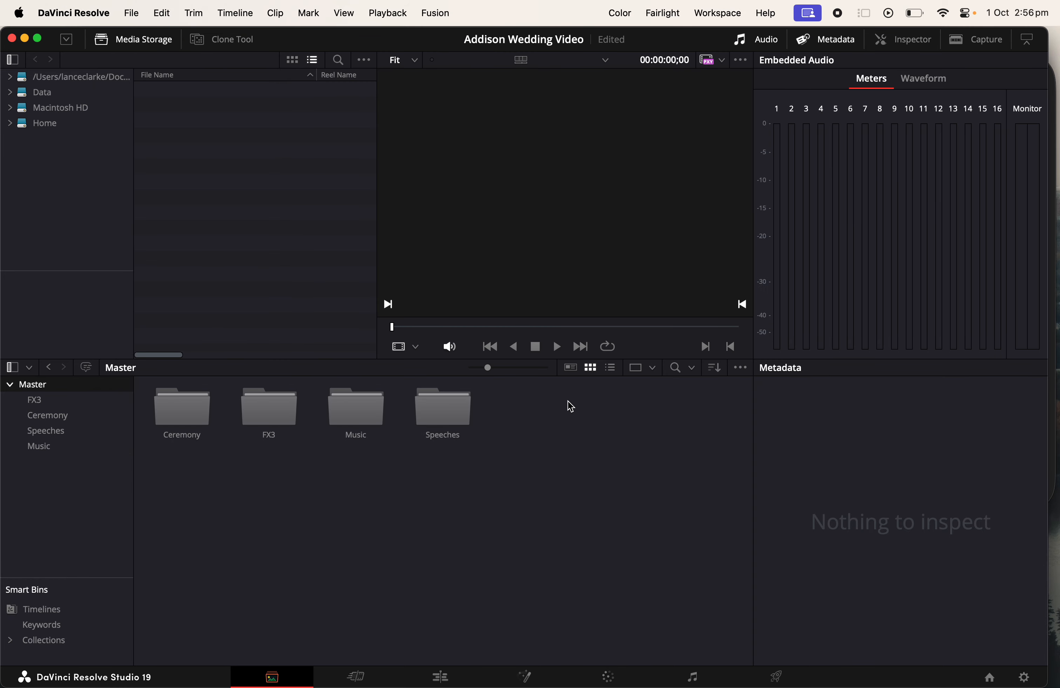